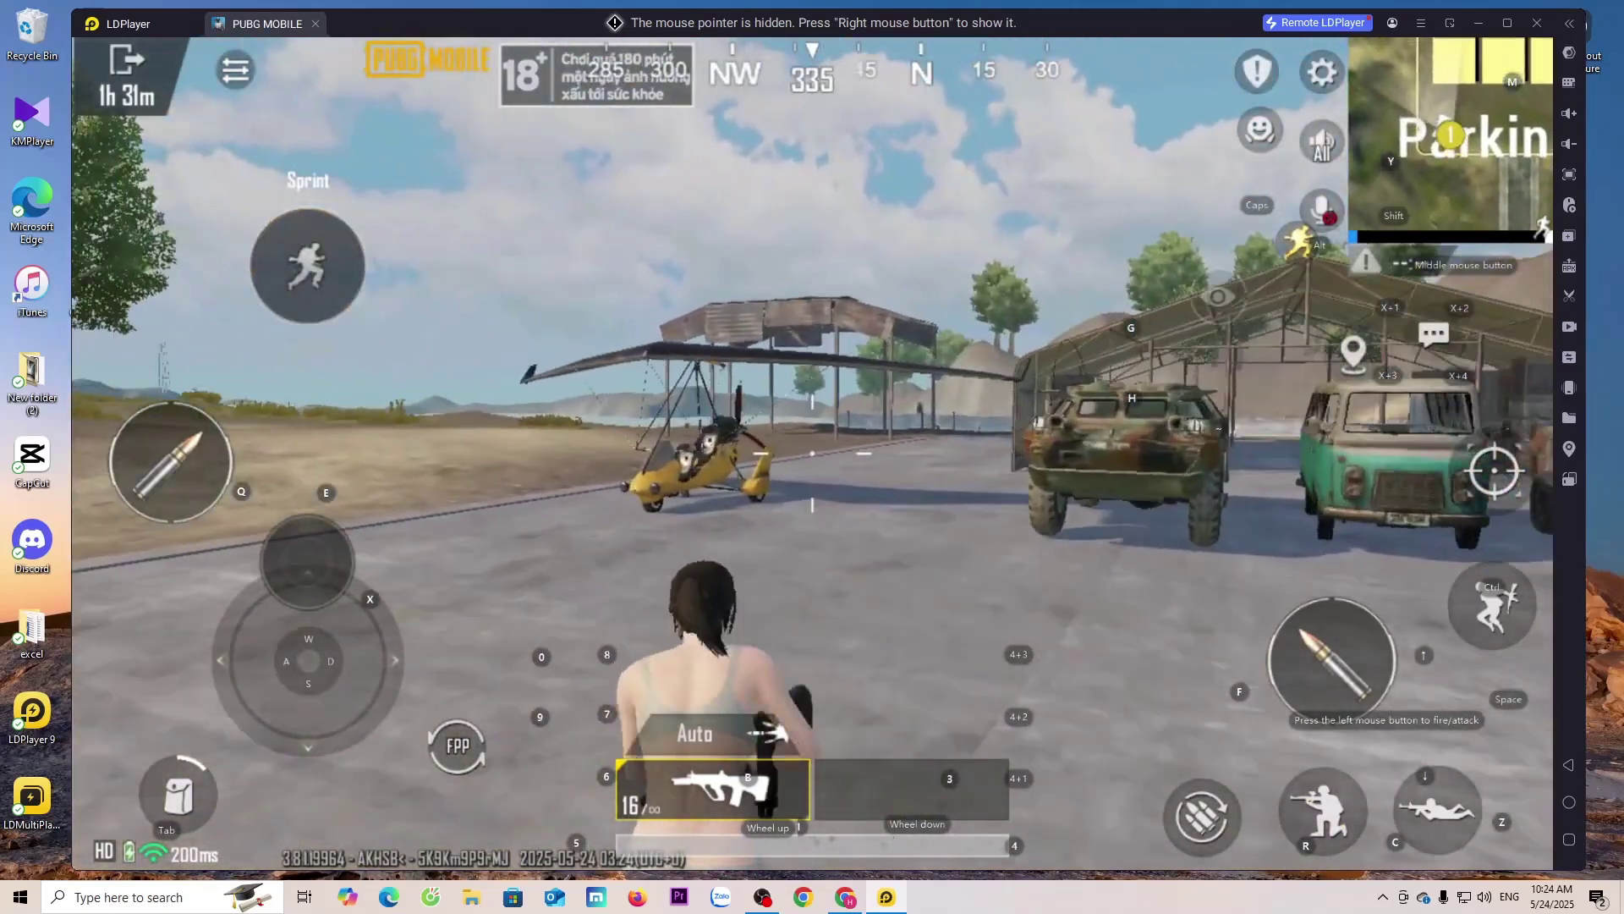
# Strafe right, scope in and fire two bursts at the hillside, then re-aim after reloading.
pyautogui.press('d')
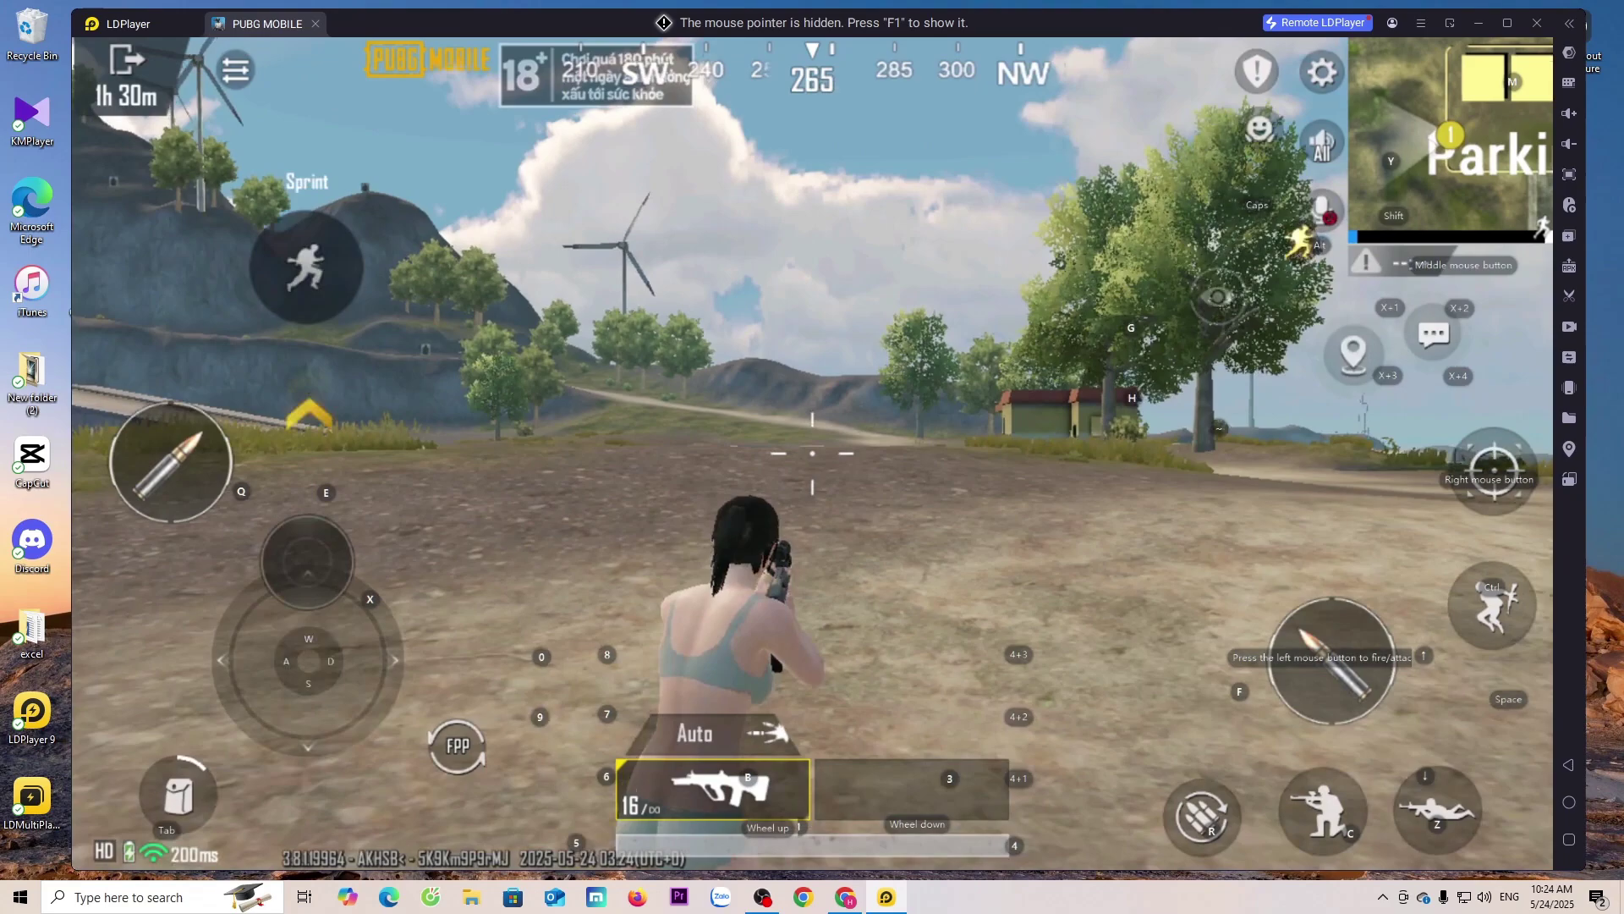
pyautogui.rightClick(812, 457)
pyautogui.click(812, 457)
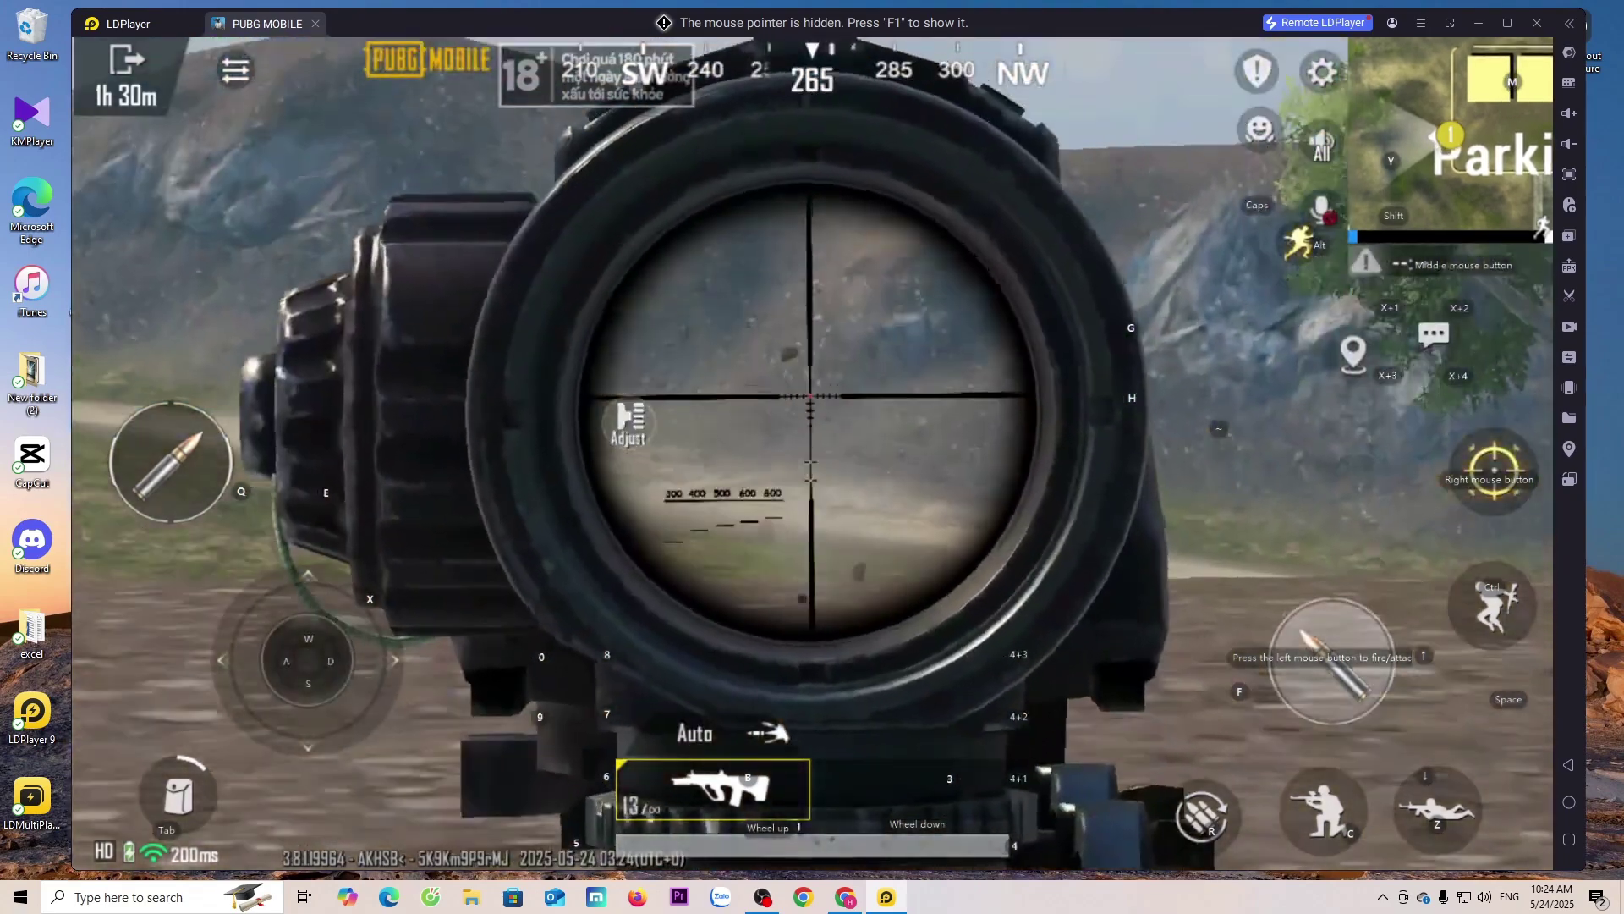
pyautogui.click(812, 456)
pyautogui.rightClick(812, 457)
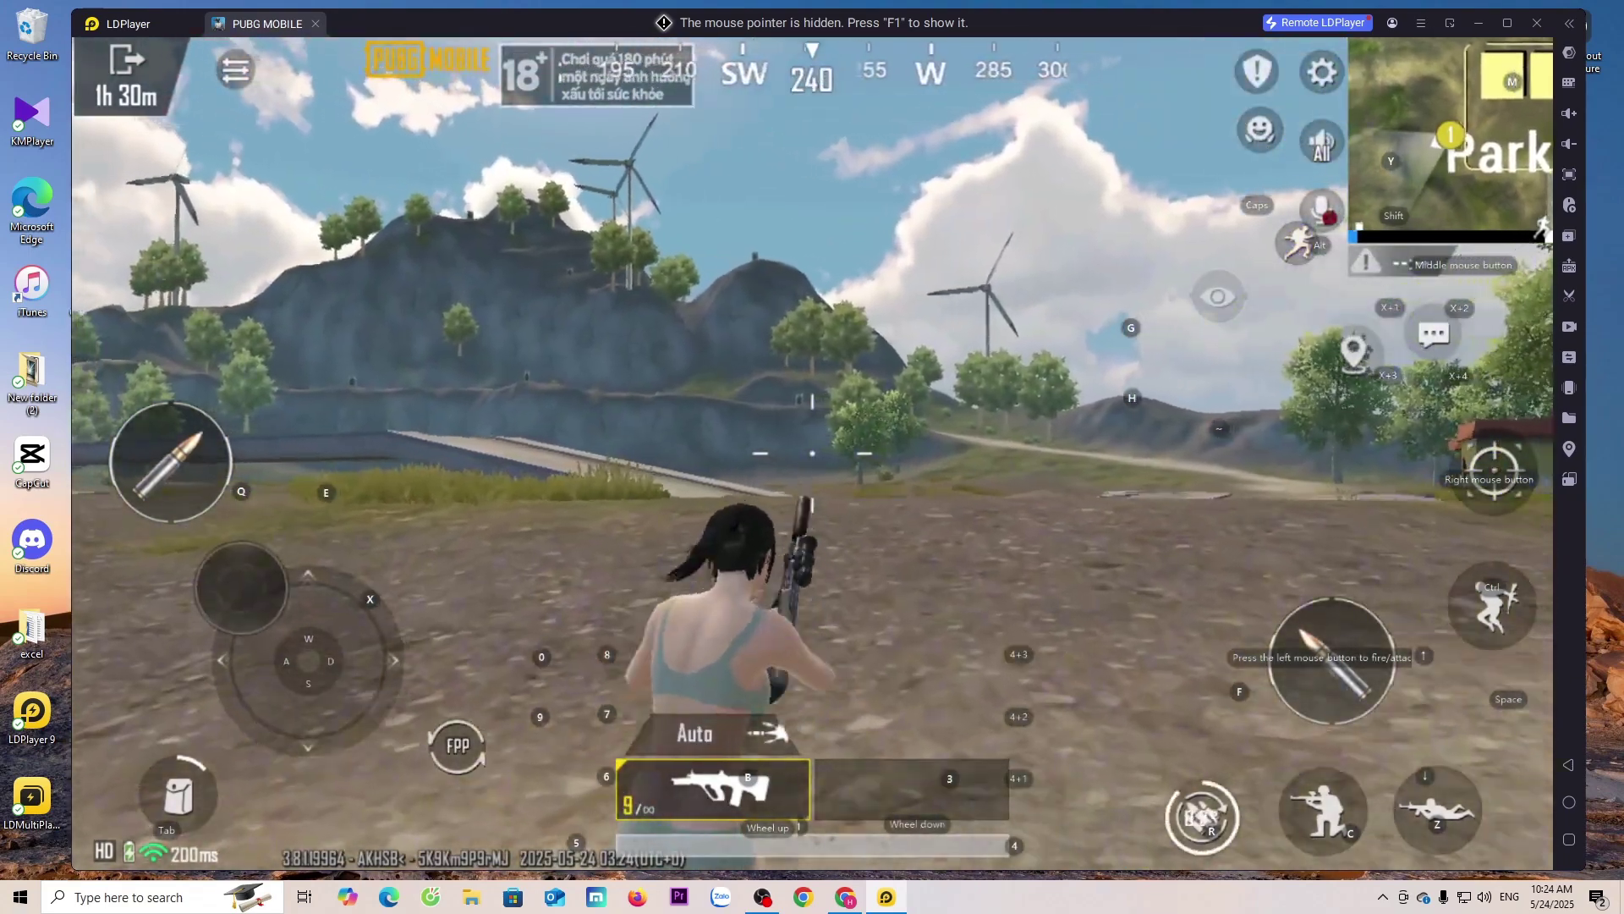
pyautogui.rightClick(812, 457)
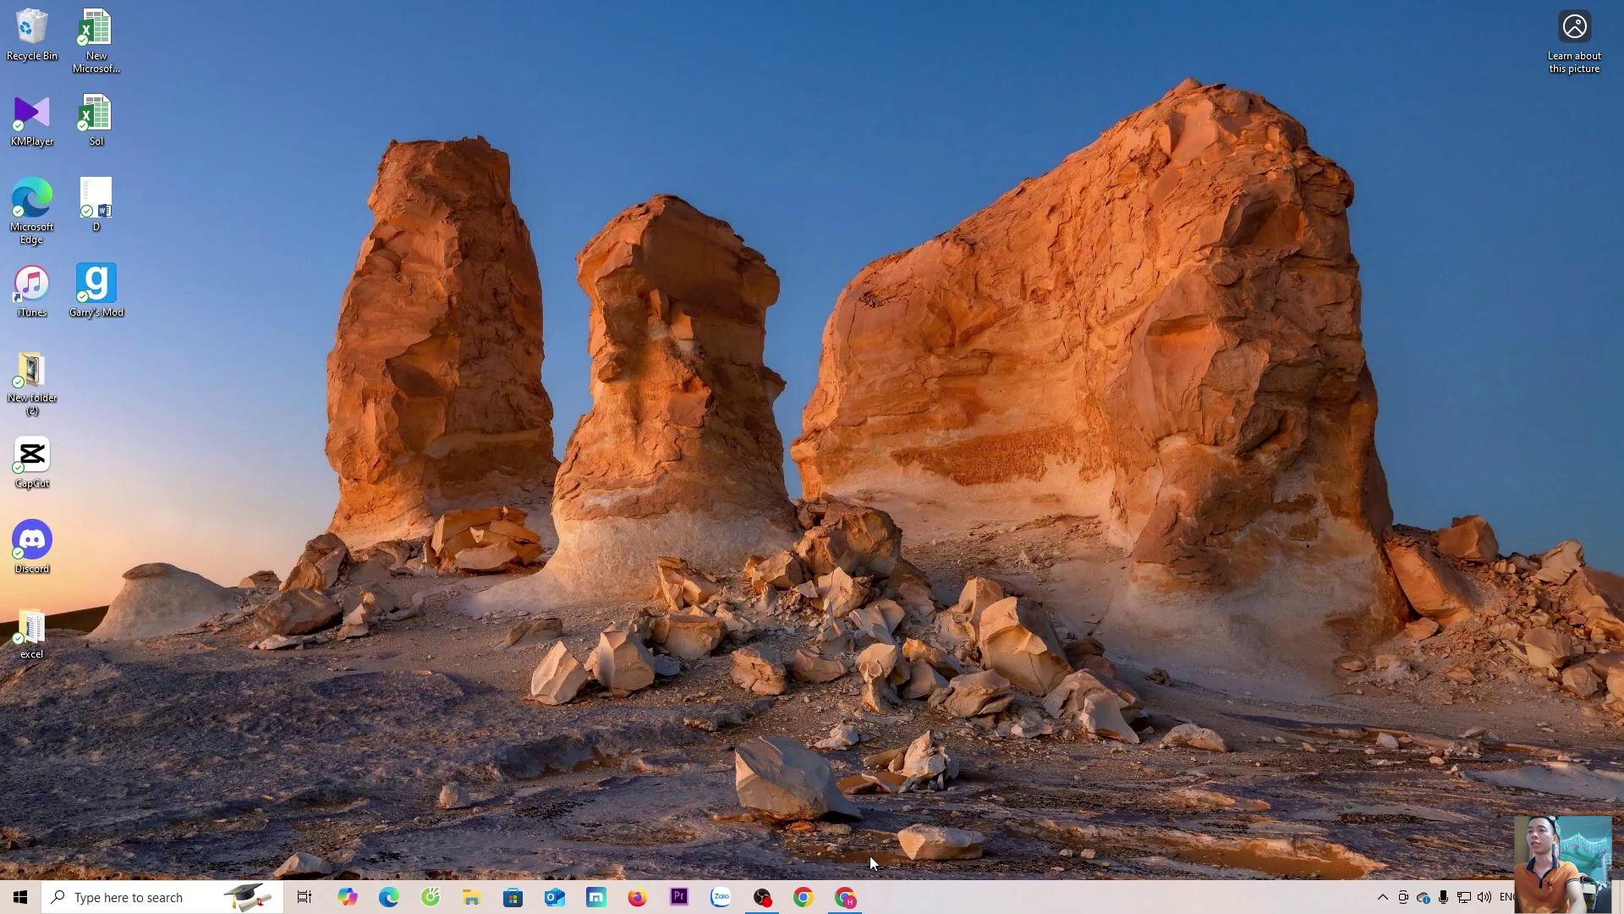
# Bring back the LDPlayer website in Chrome and download the LDPlayer 9 installer (LDPlayer9_ens_1001_ld.exe).
pyautogui.click(850, 898)
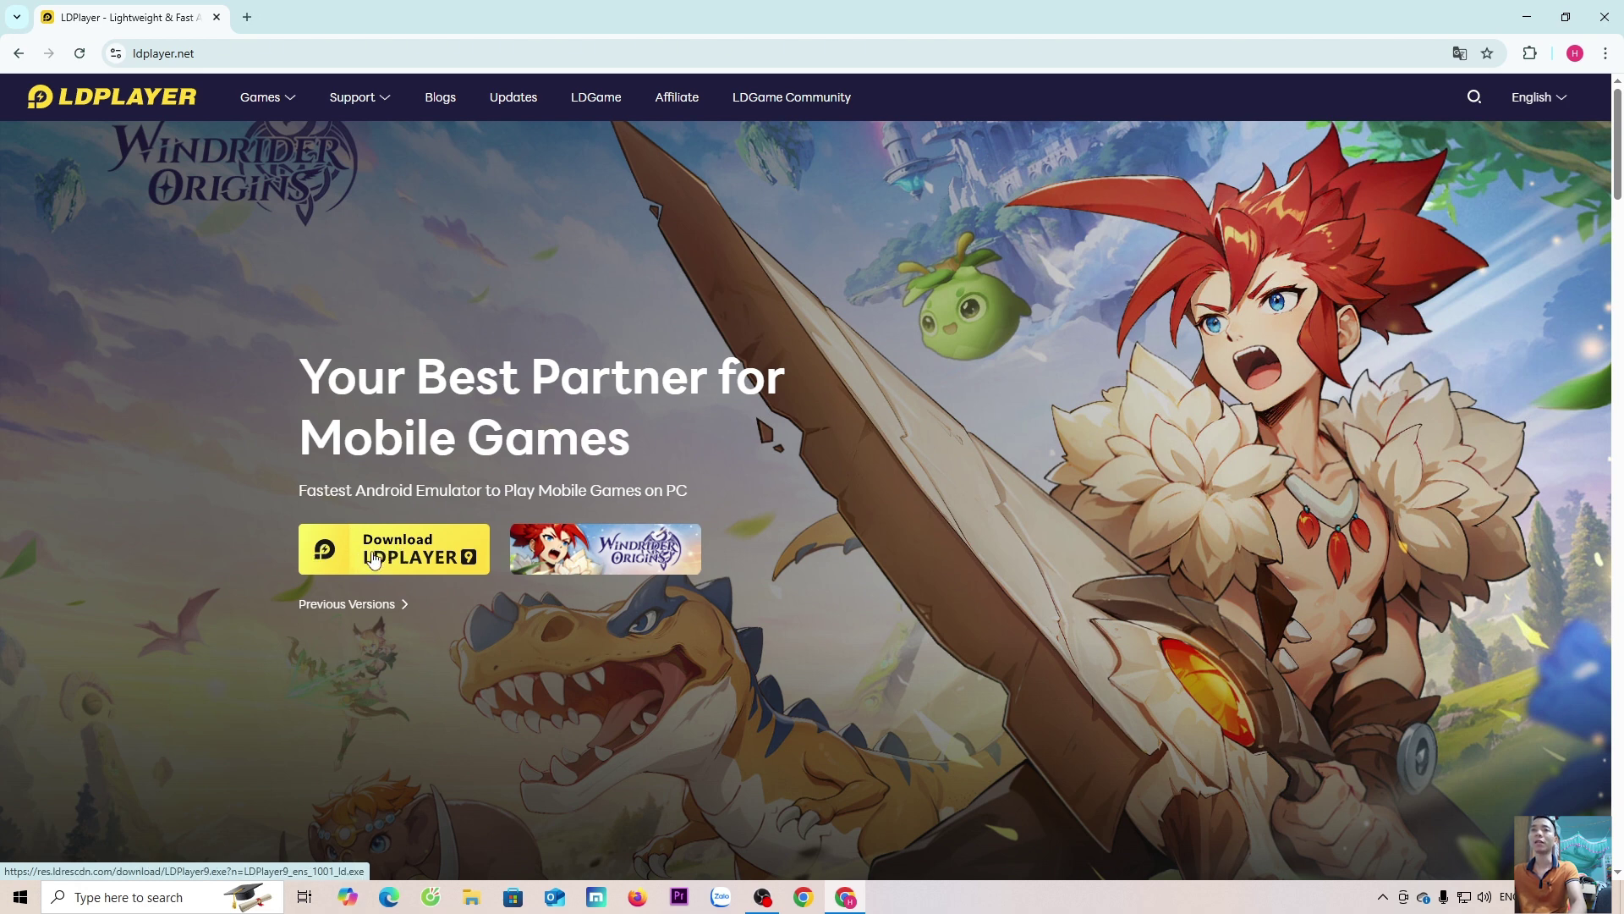
pyautogui.click(425, 555)
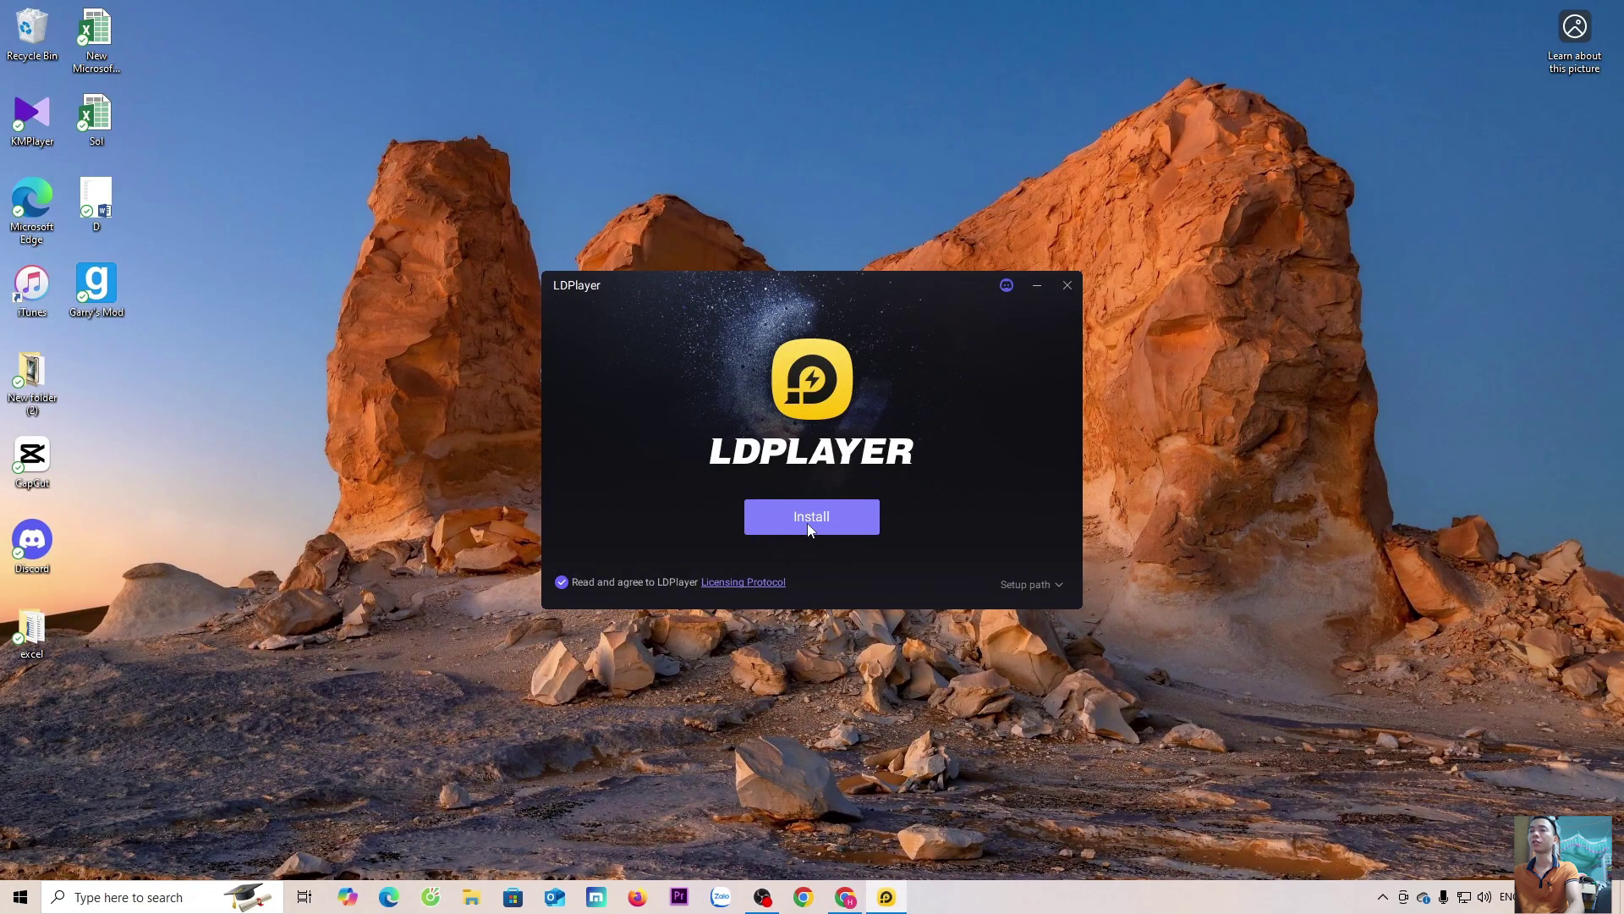
# Install LDPlayer so version 9.1.45 downloads its package and launches.
pyautogui.click(817, 529)
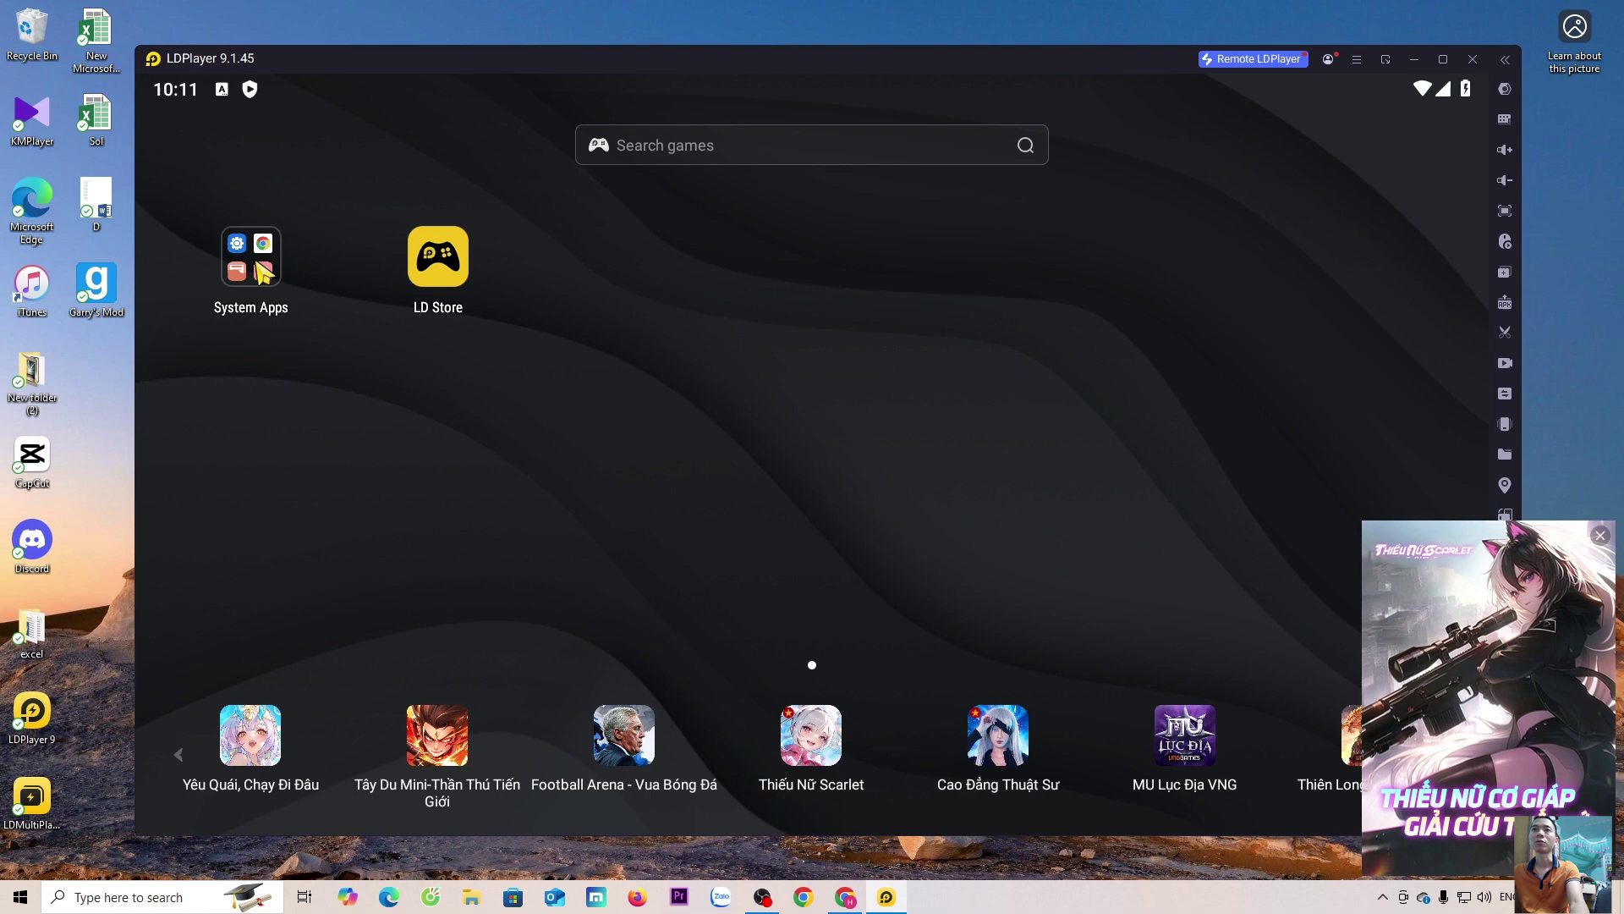
# Dismiss the Thiếu Nữ Scarlet ad and launch Google Play Store from the System Apps folder.
pyautogui.click(263, 272)
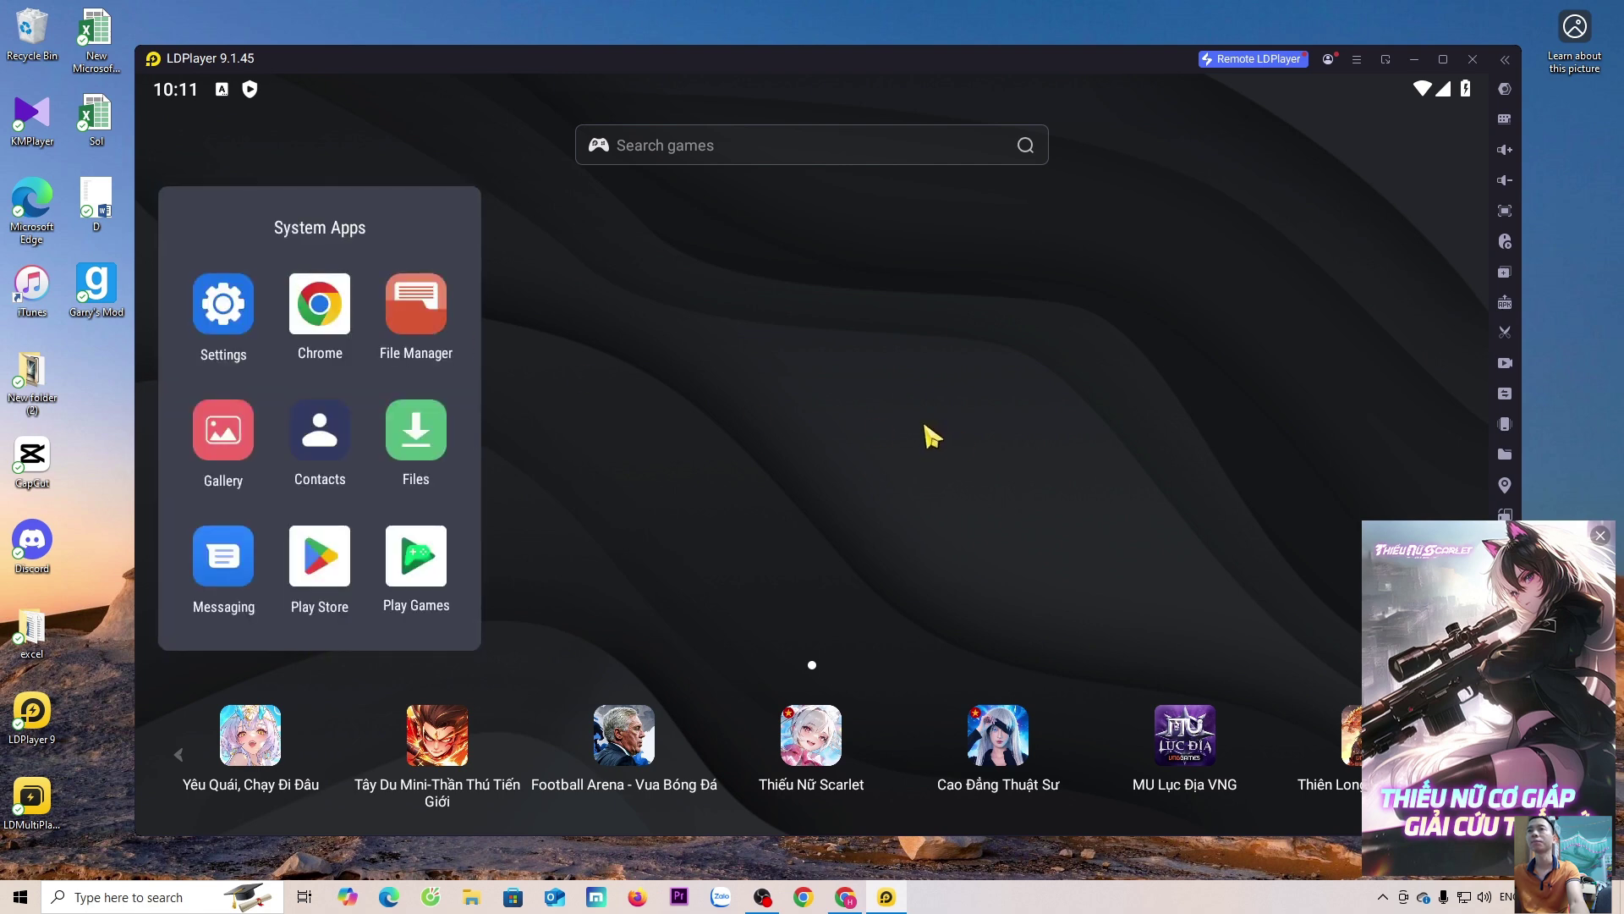
pyautogui.click(1601, 536)
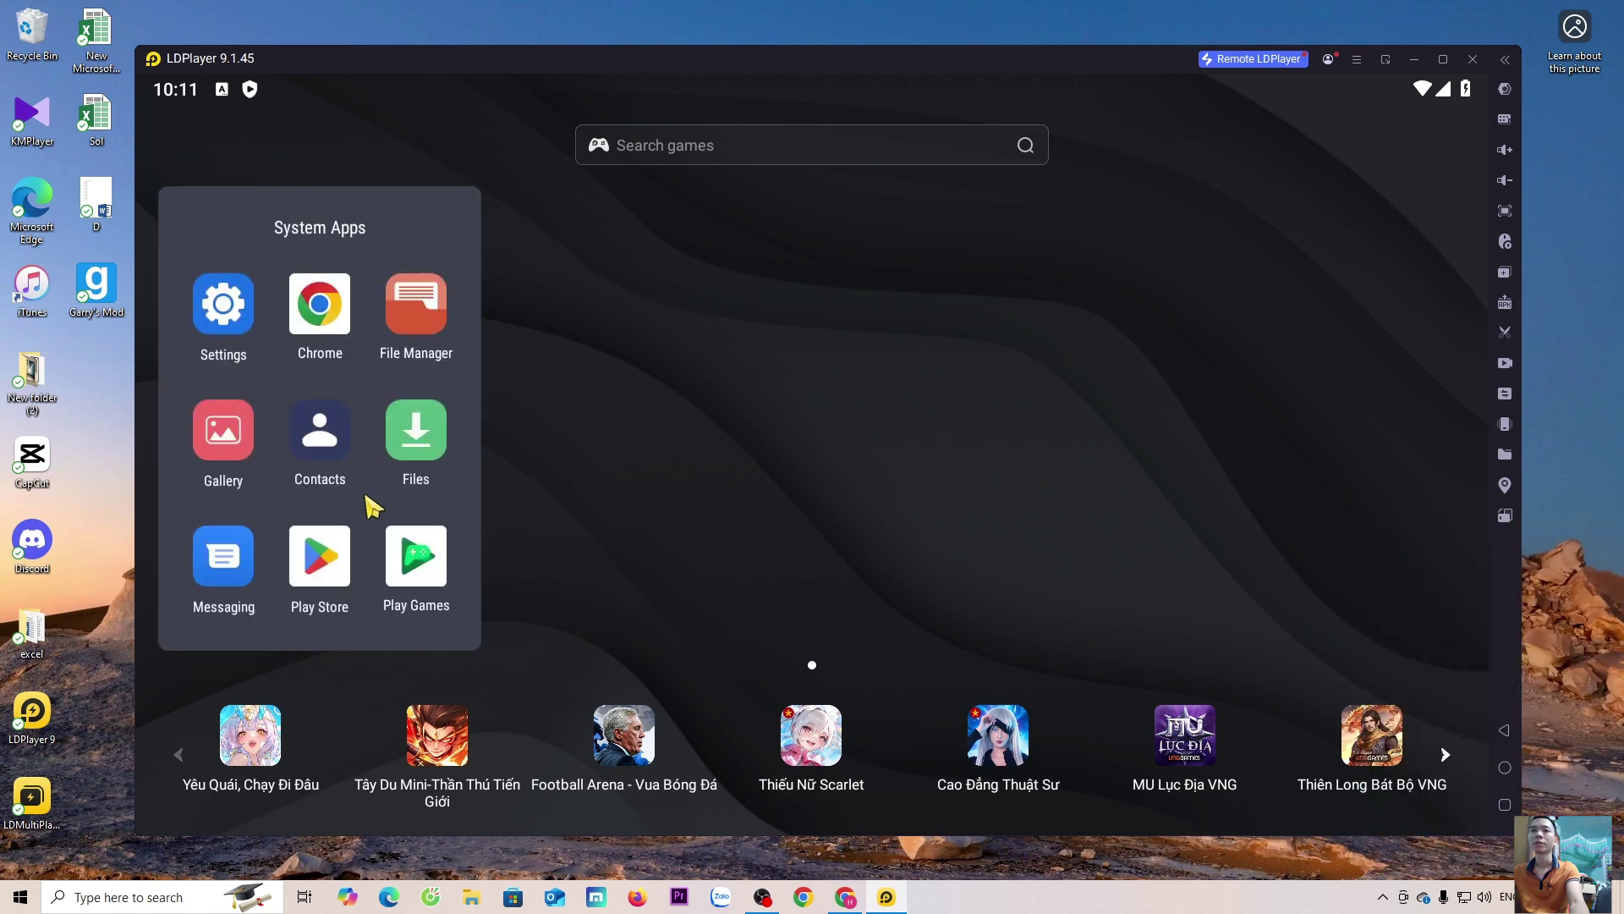
pyautogui.click(326, 574)
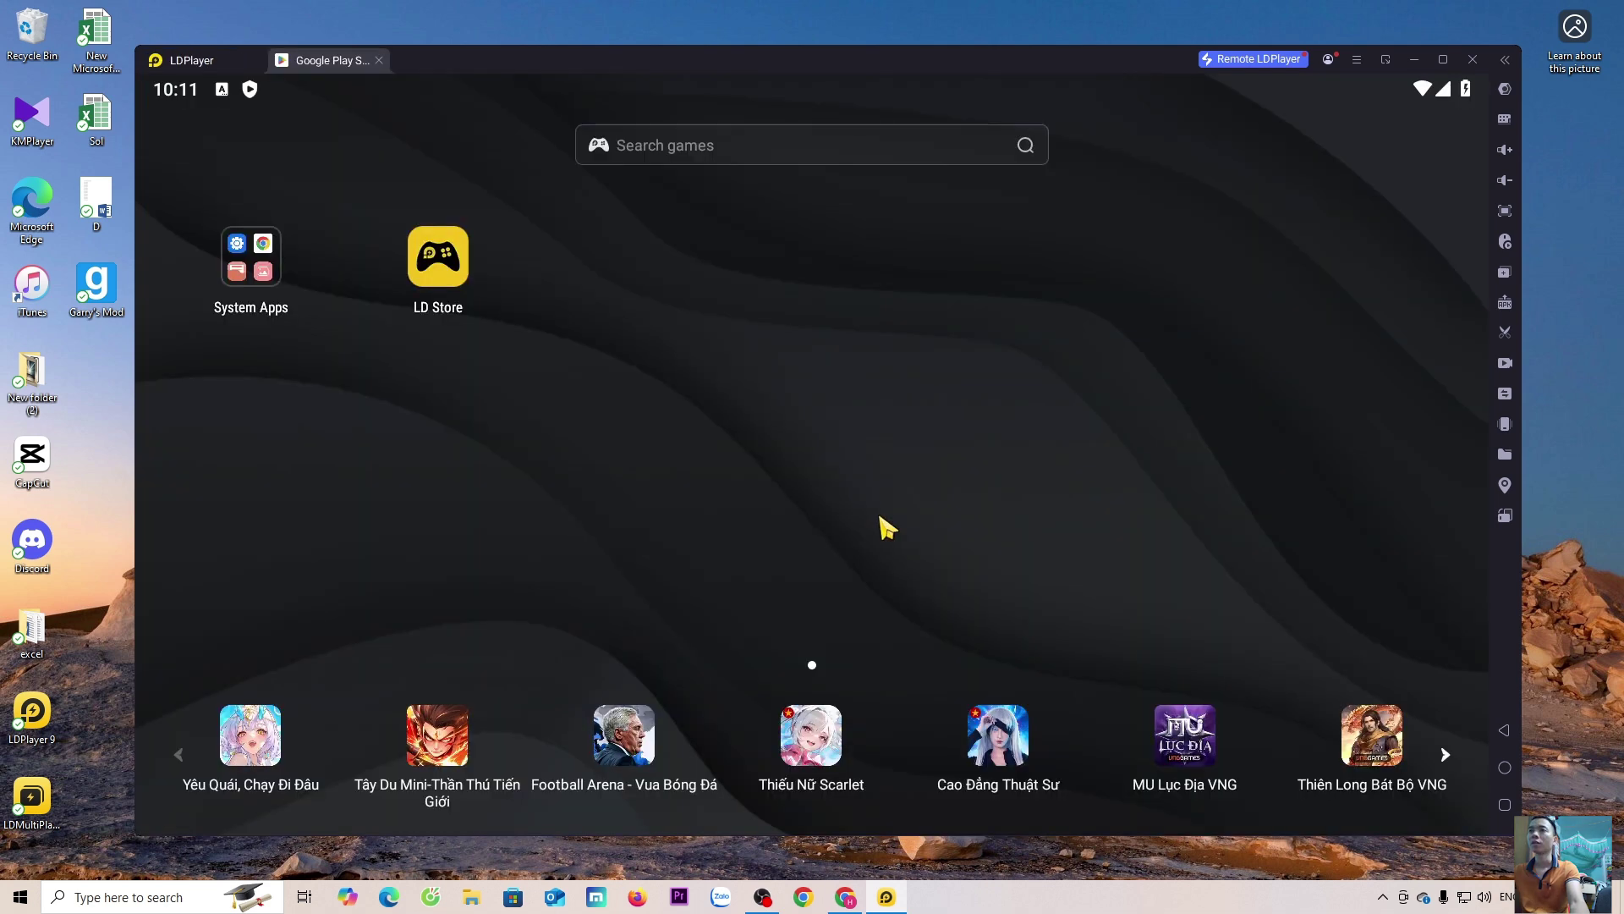
pyautogui.click(251, 256)
pyautogui.click(322, 554)
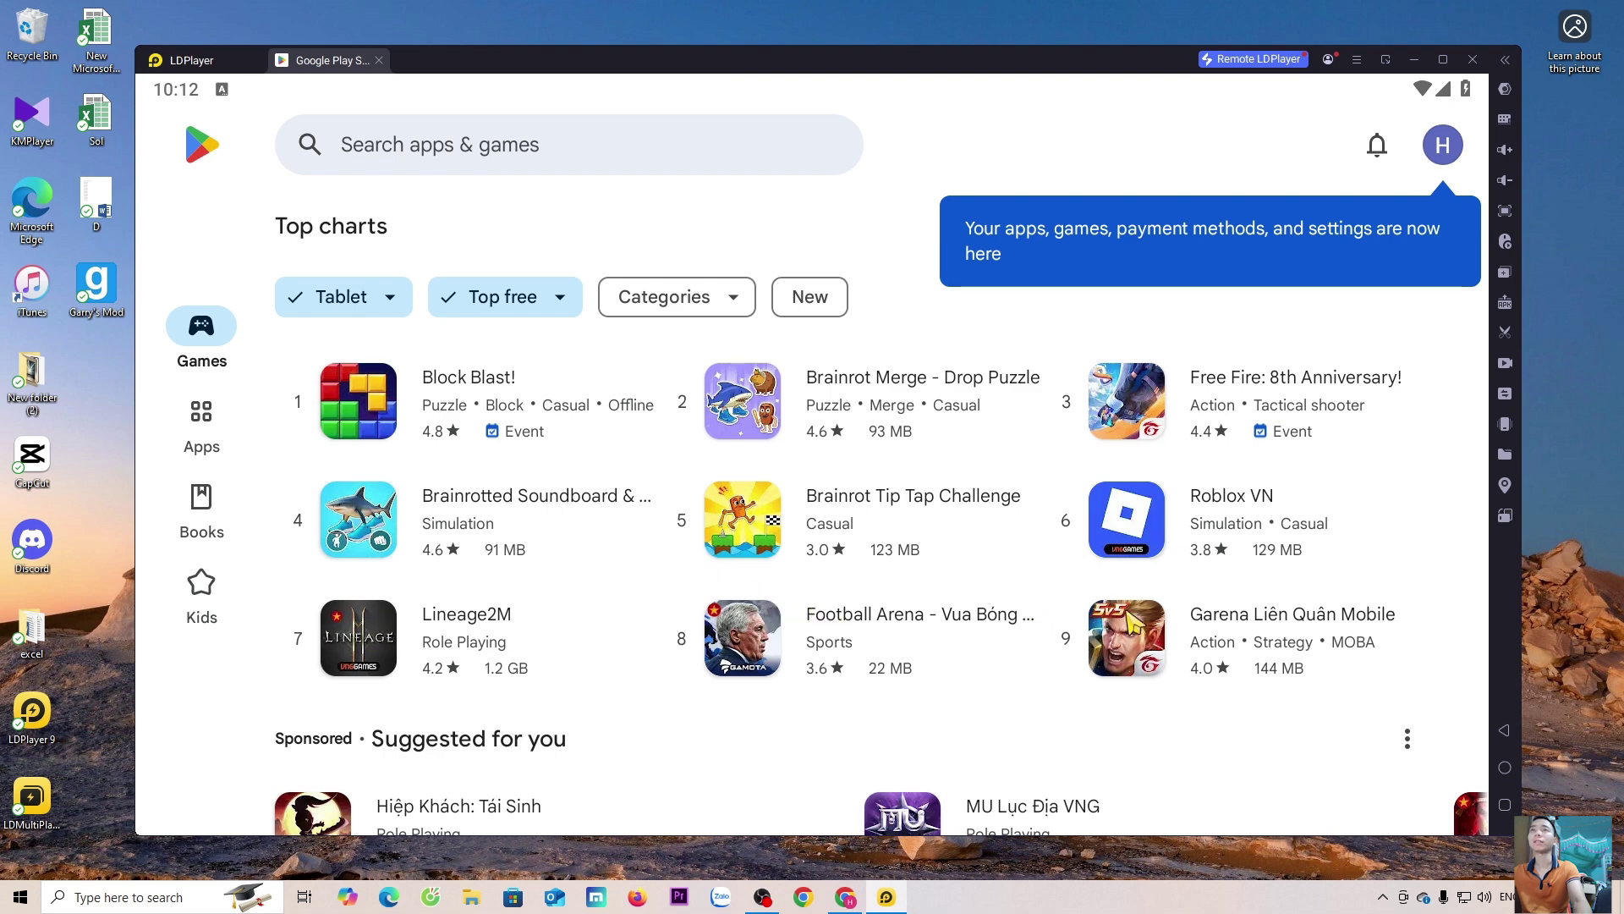
# Search the store for 'pubg mobile', install PUBG Mobile VN, and close the Play Store.
pyautogui.click(602, 160)
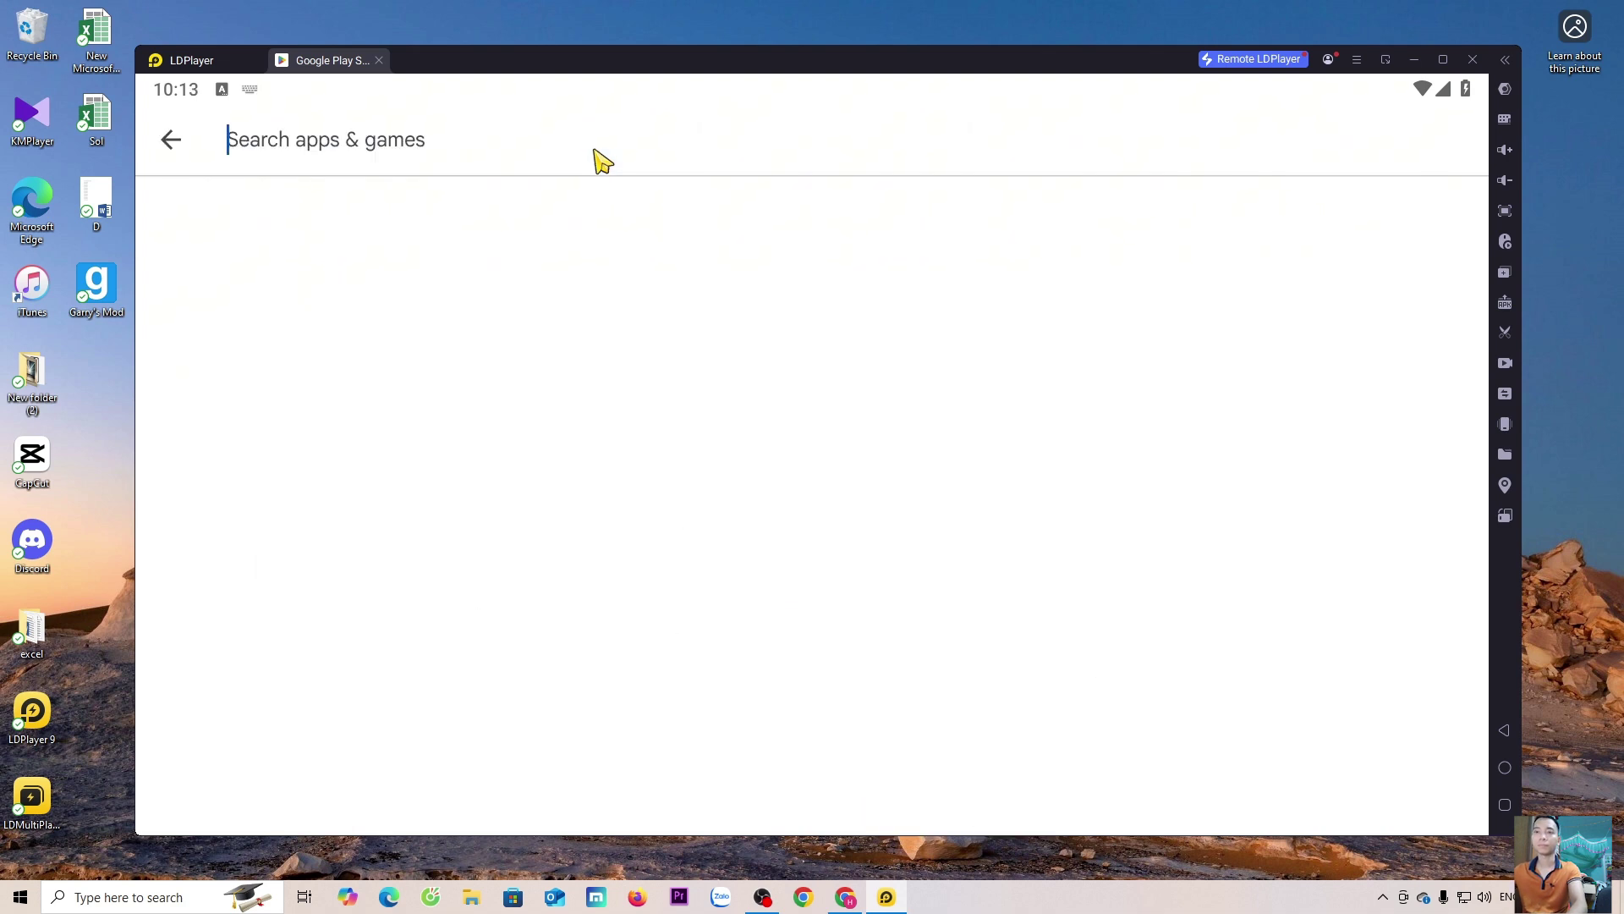
pyautogui.write('pubg')
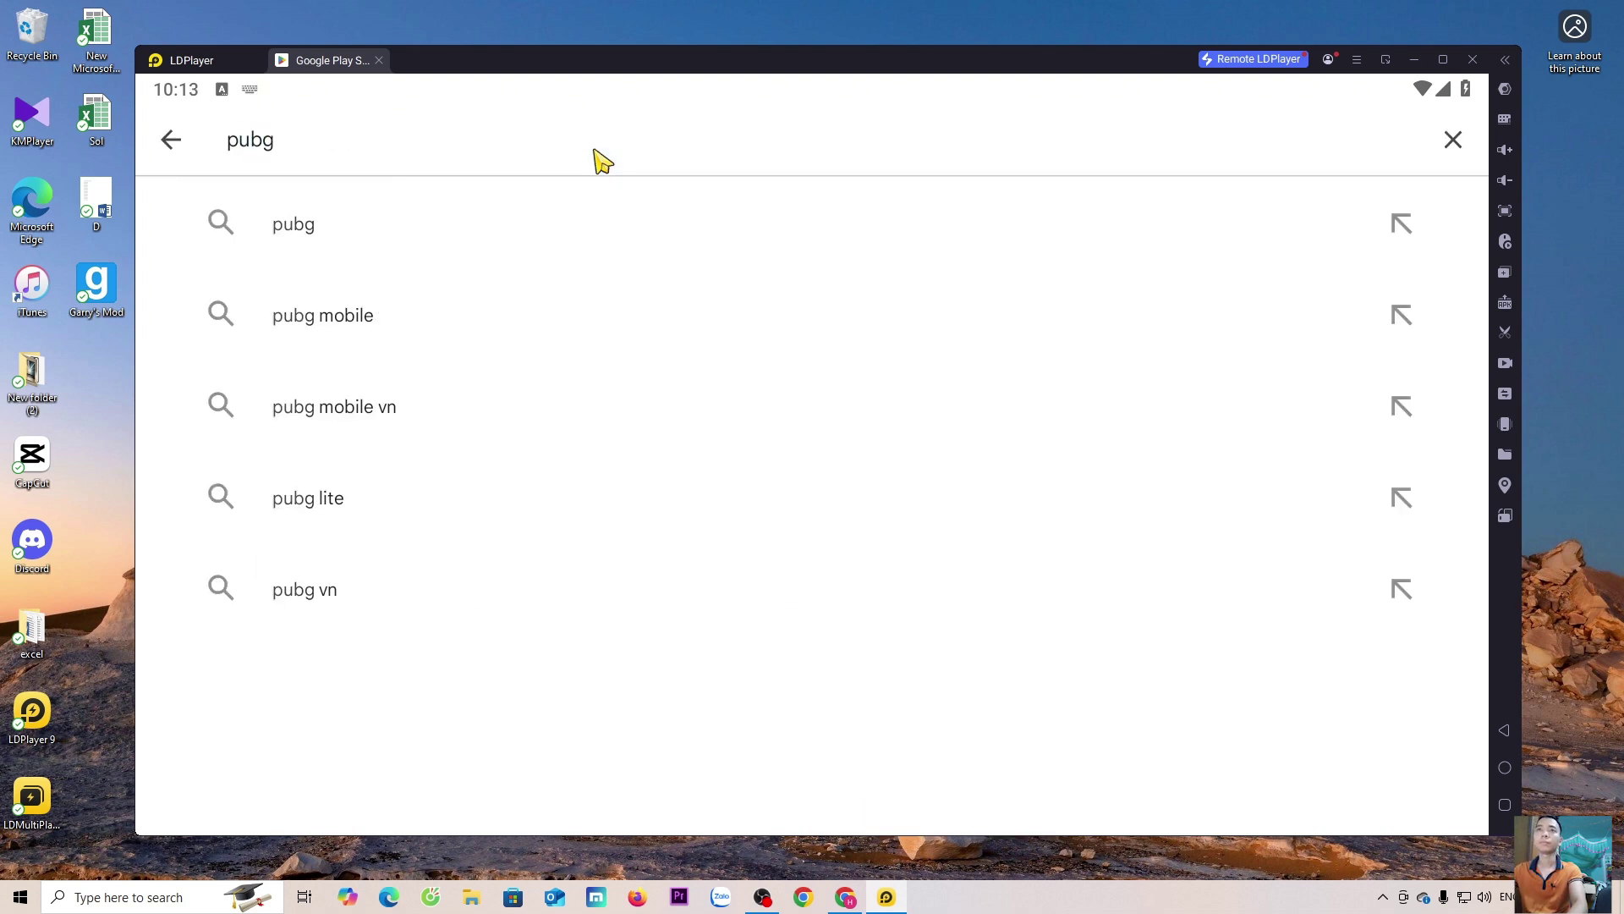
pyautogui.click(327, 322)
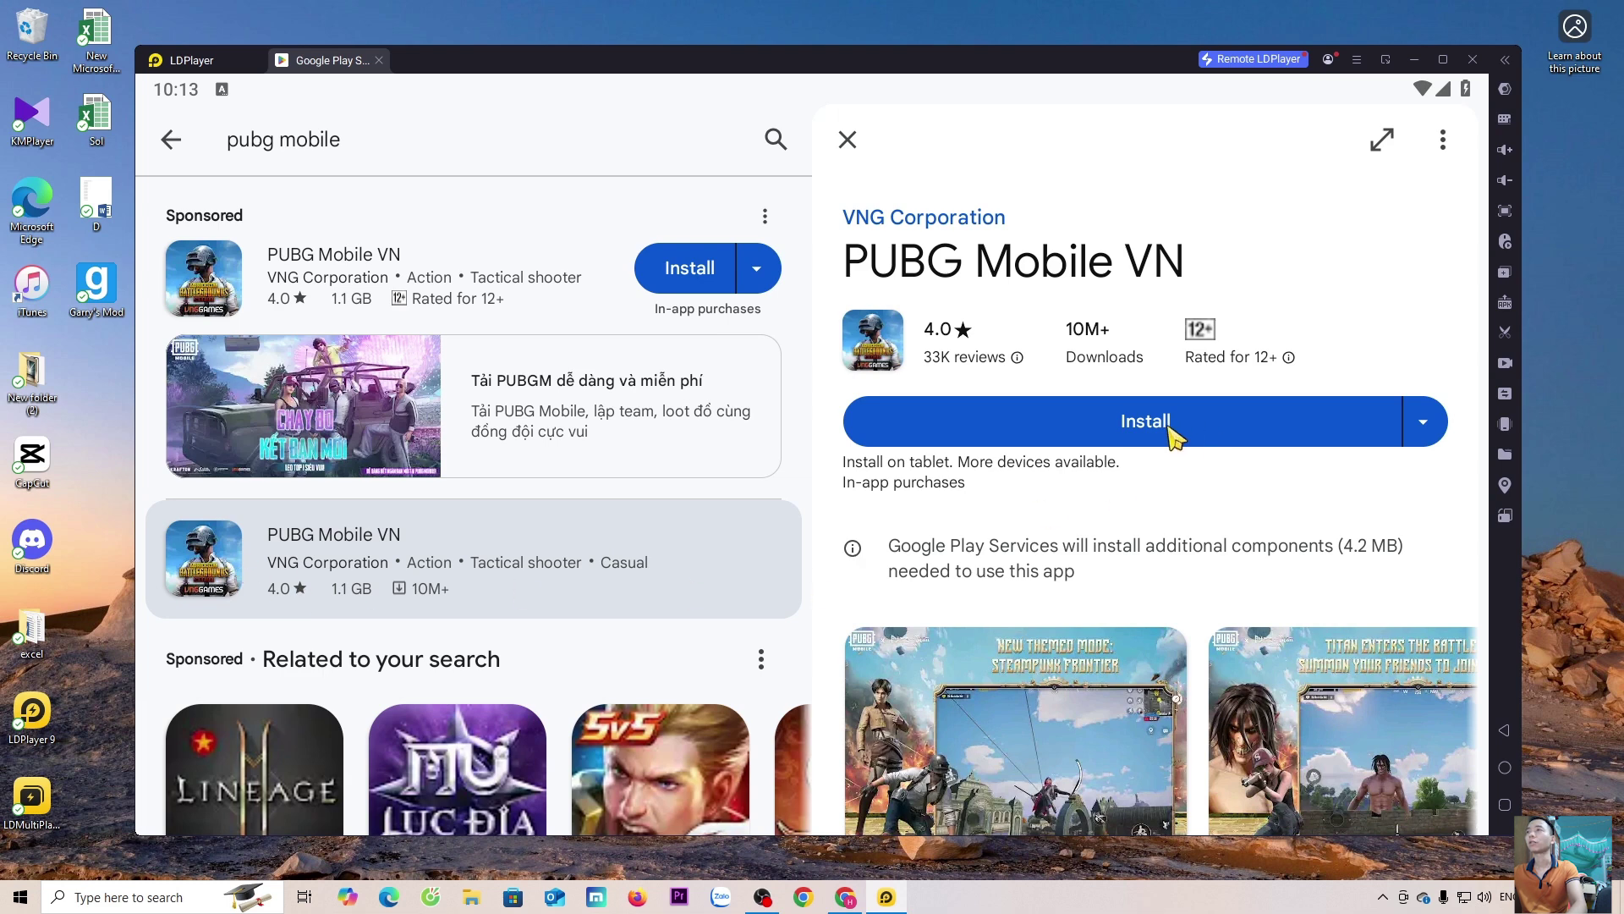
pyautogui.click(1230, 433)
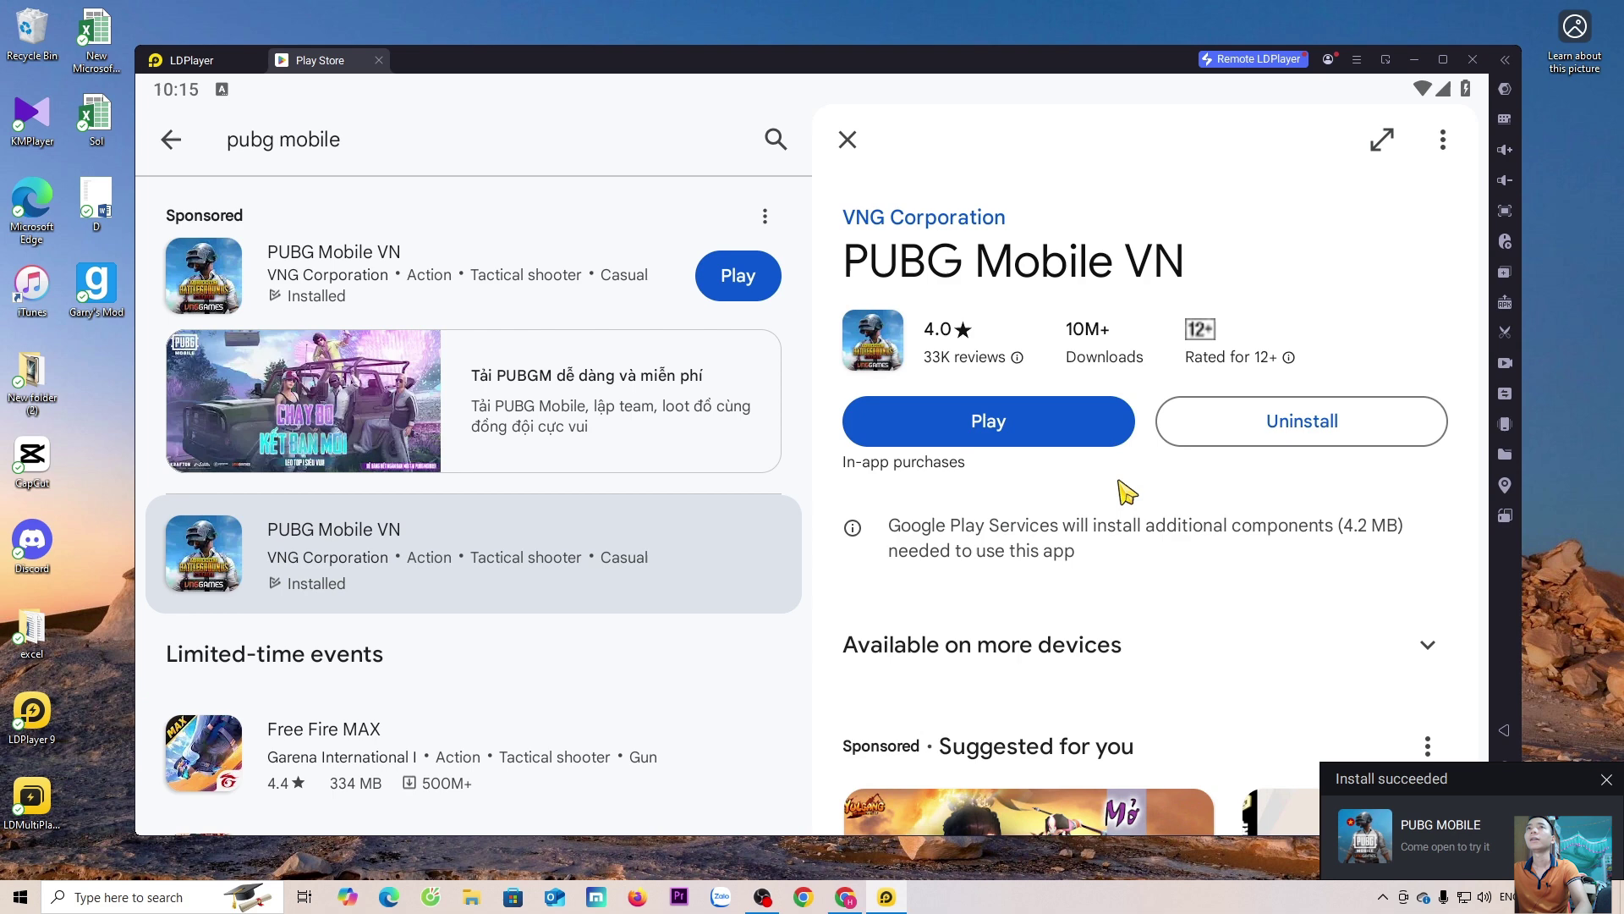
pyautogui.click(379, 60)
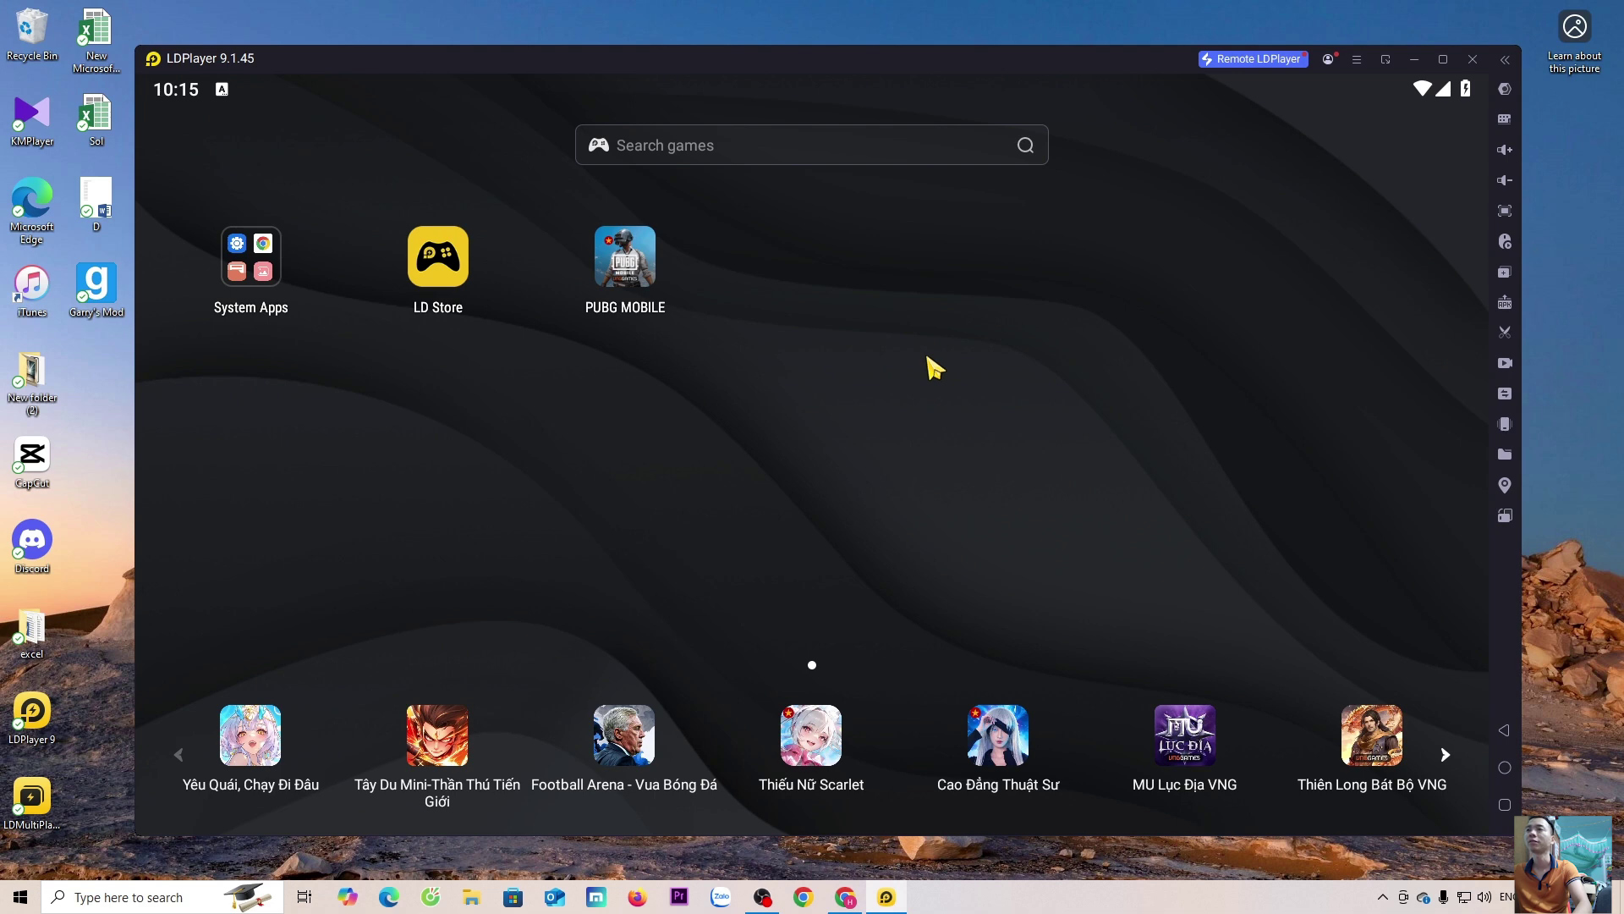
# In the emulator settings, set the resolution to 1920x1080 (DPI 280).
pyautogui.click(1358, 64)
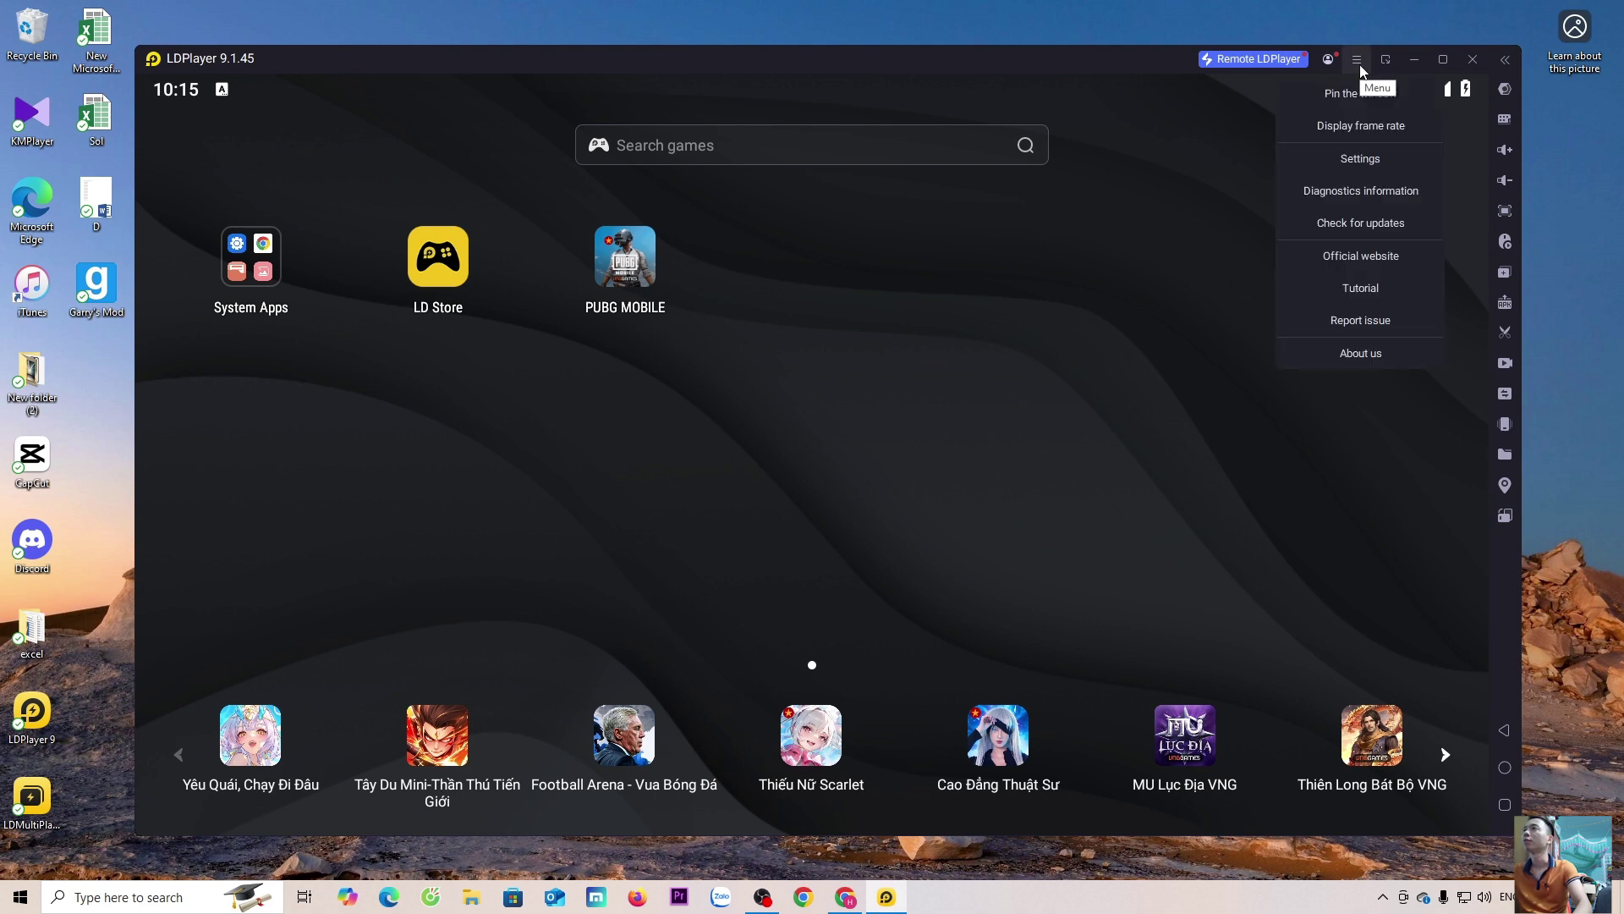
pyautogui.click(1372, 160)
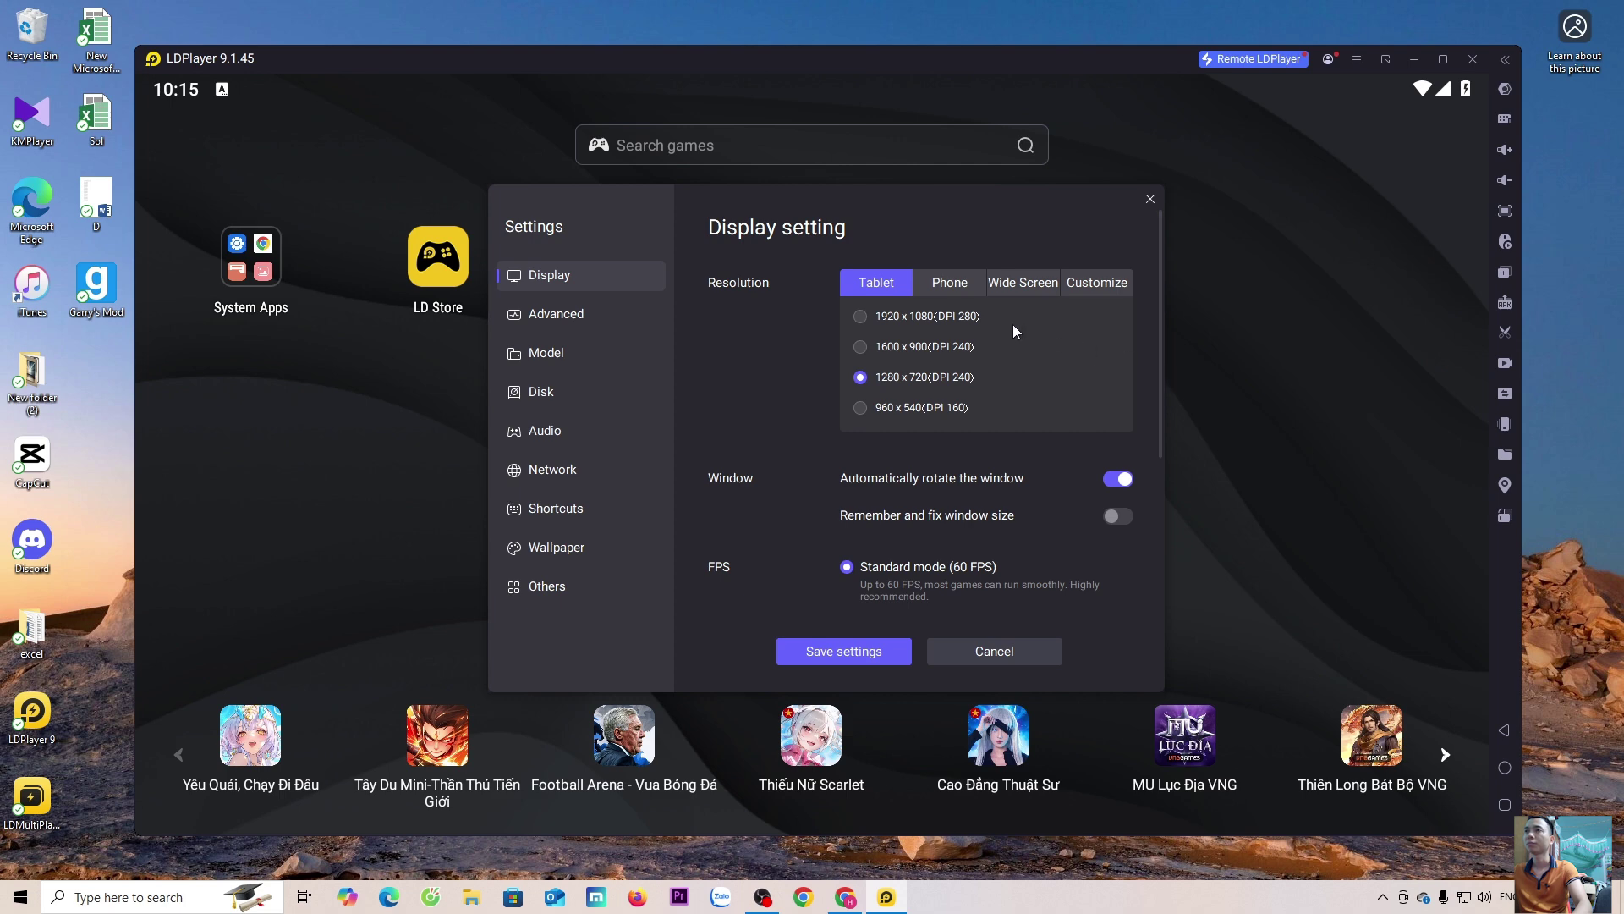
pyautogui.click(908, 316)
pyautogui.moveTo(1161, 394); pyautogui.dragTo(1169, 505)
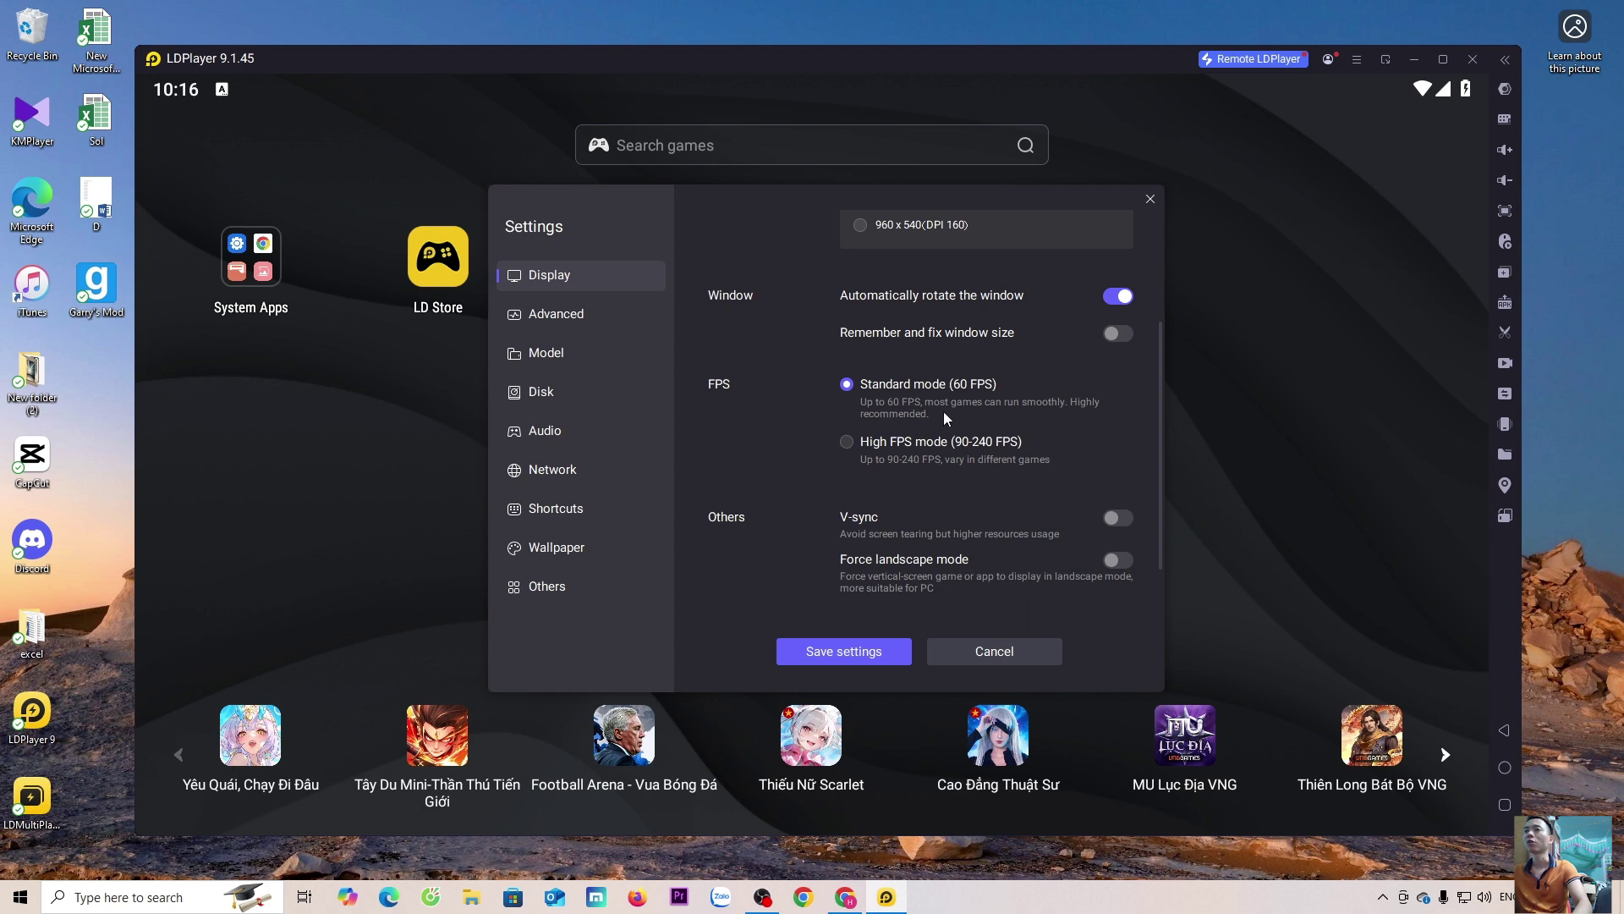
# Select High FPS mode, acknowledge the performance warning, and raise the frame-rate cap to 240 FPS.
pyautogui.click(846, 442)
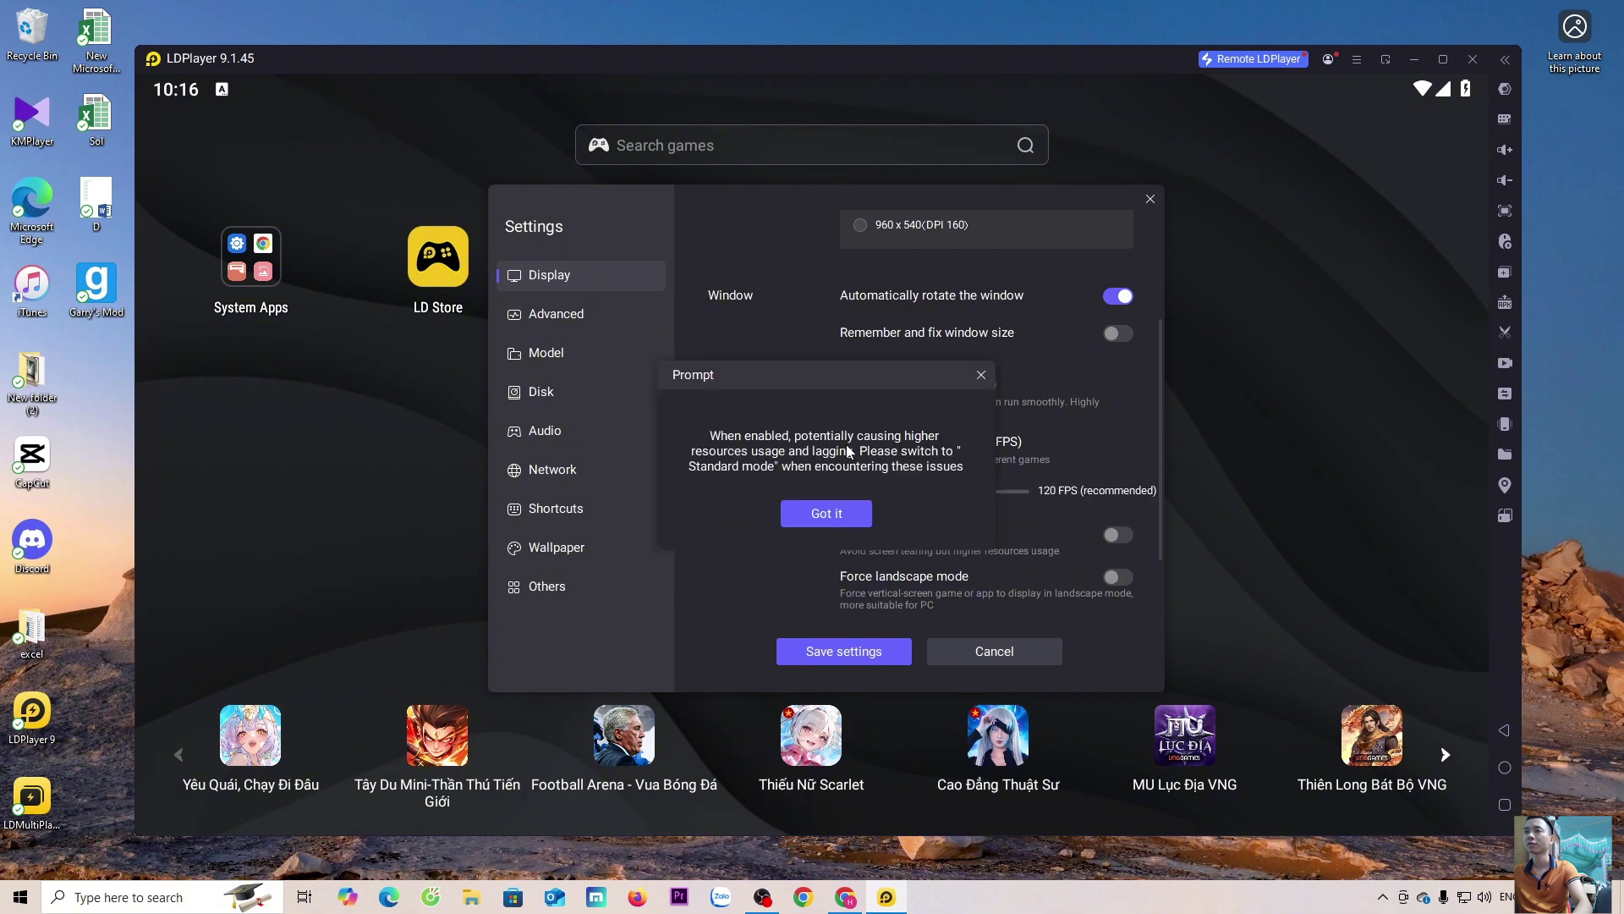
pyautogui.click(821, 517)
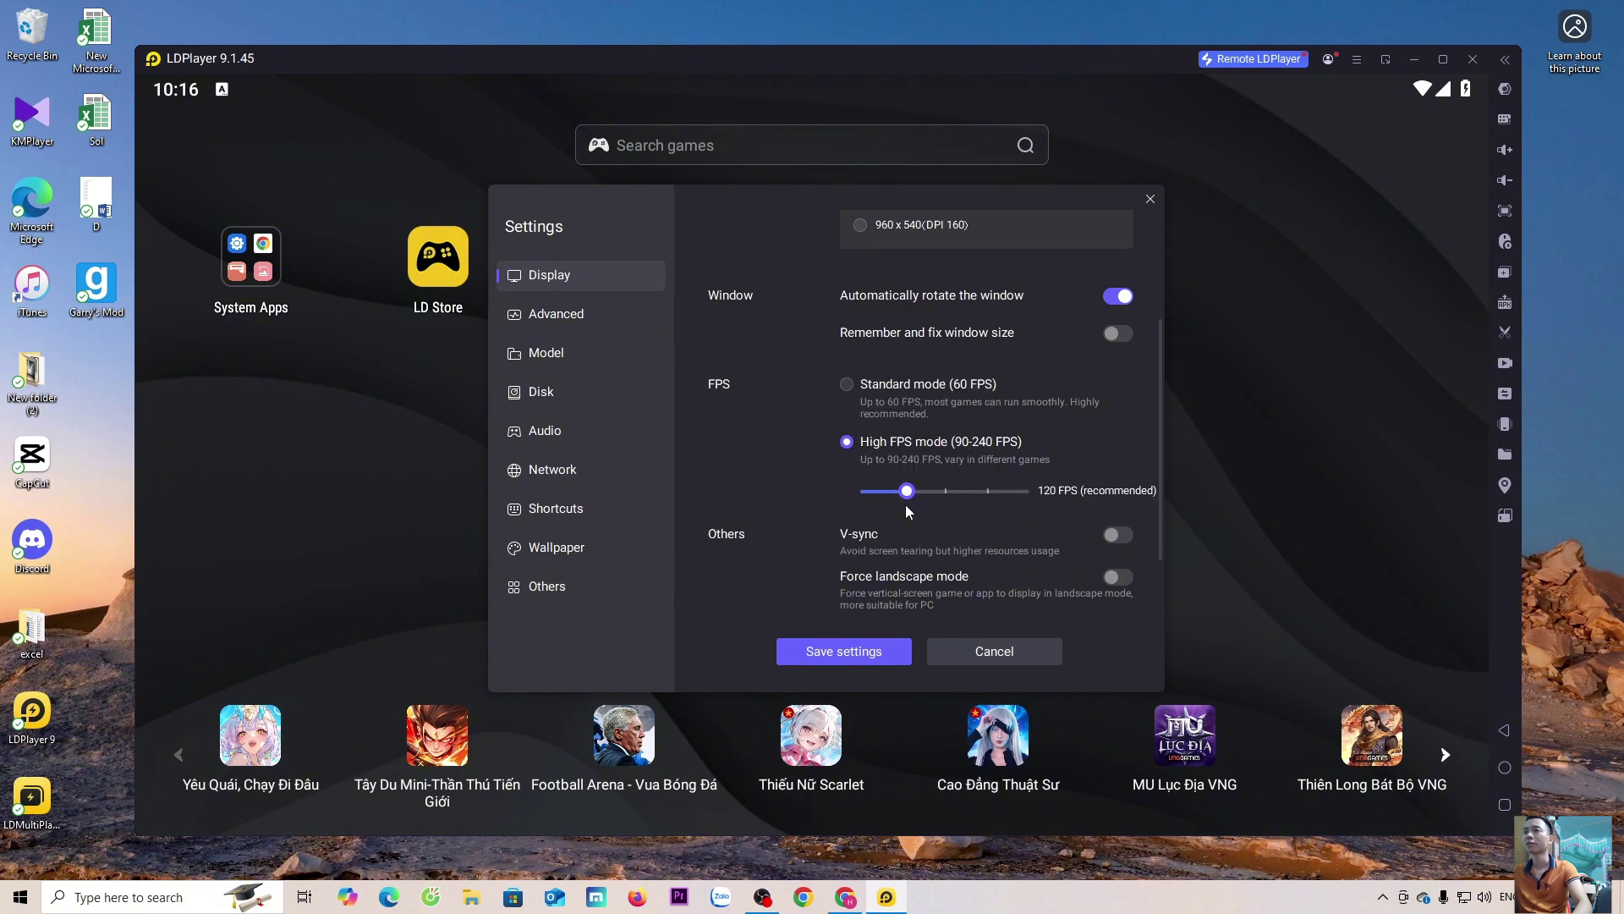
pyautogui.moveTo(914, 502); pyautogui.dragTo(1017, 514)
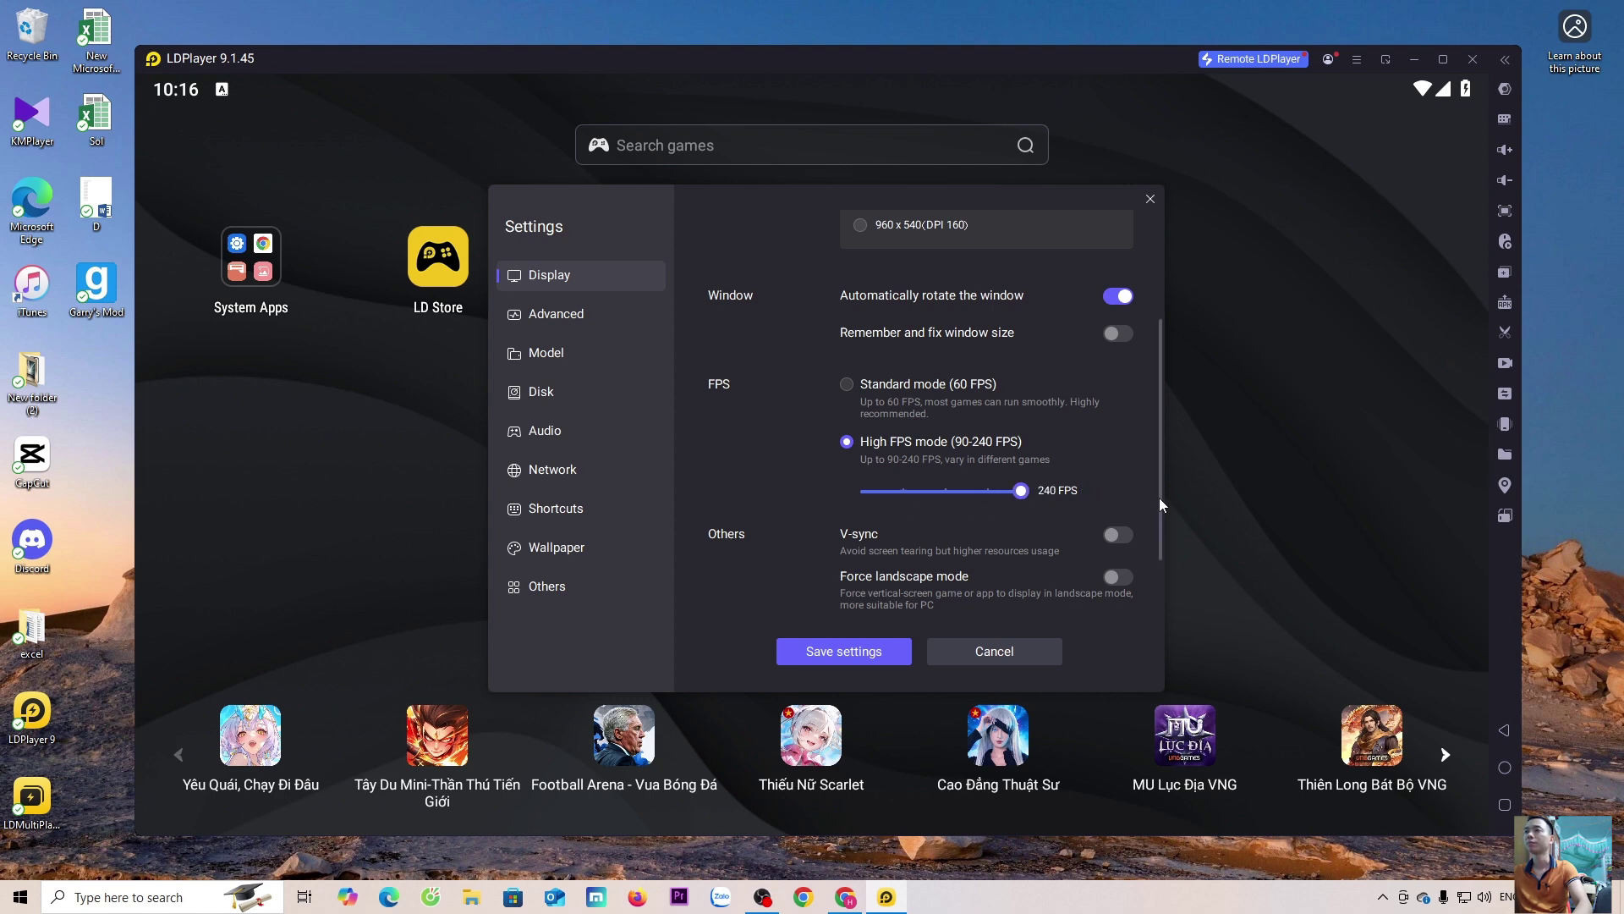
pyautogui.moveTo(1159, 499); pyautogui.dragTo(1154, 541)
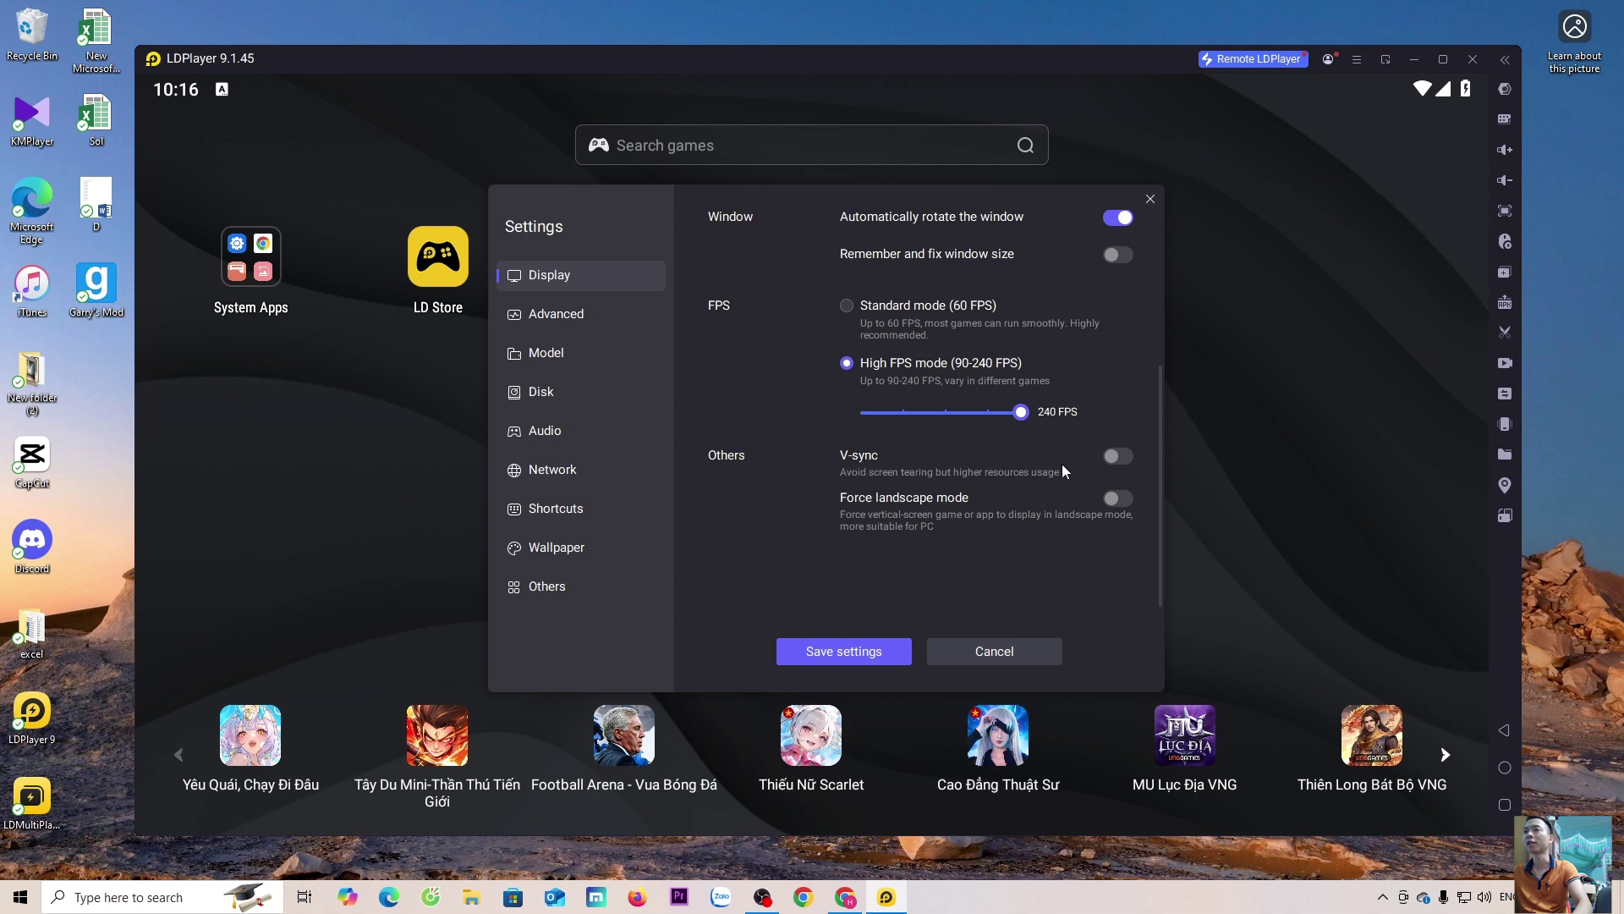
# Turn on V-sync, set the emulated phone brand to ROG (ROG 8 Pro), and save the settings.
pyautogui.click(1125, 459)
pyautogui.click(565, 319)
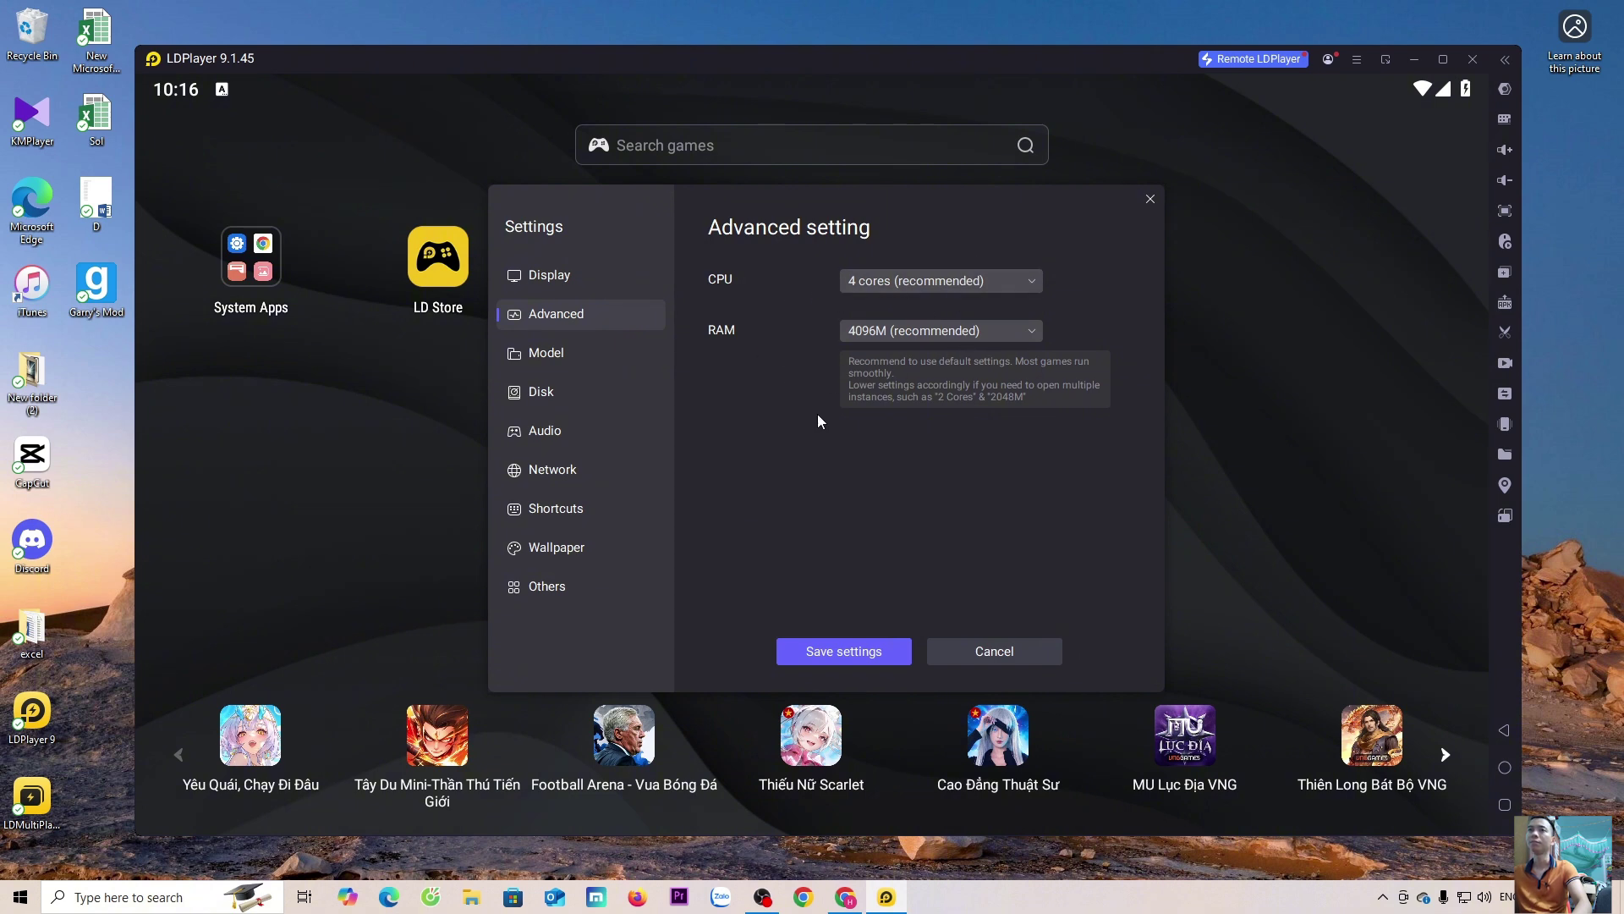
pyautogui.click(555, 351)
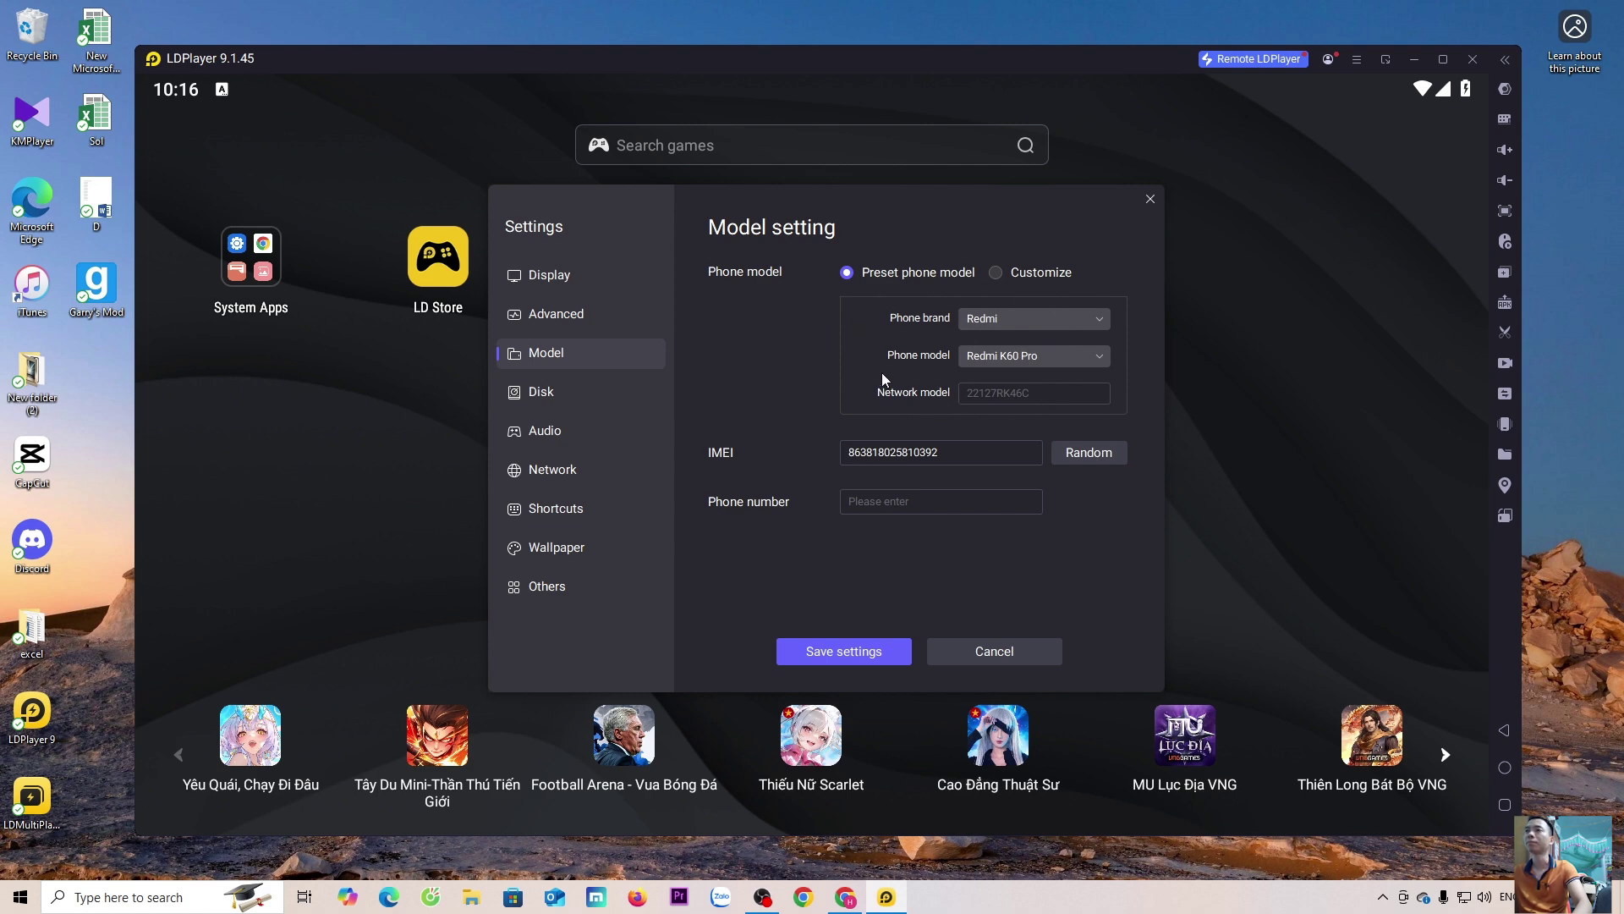
pyautogui.click(1093, 318)
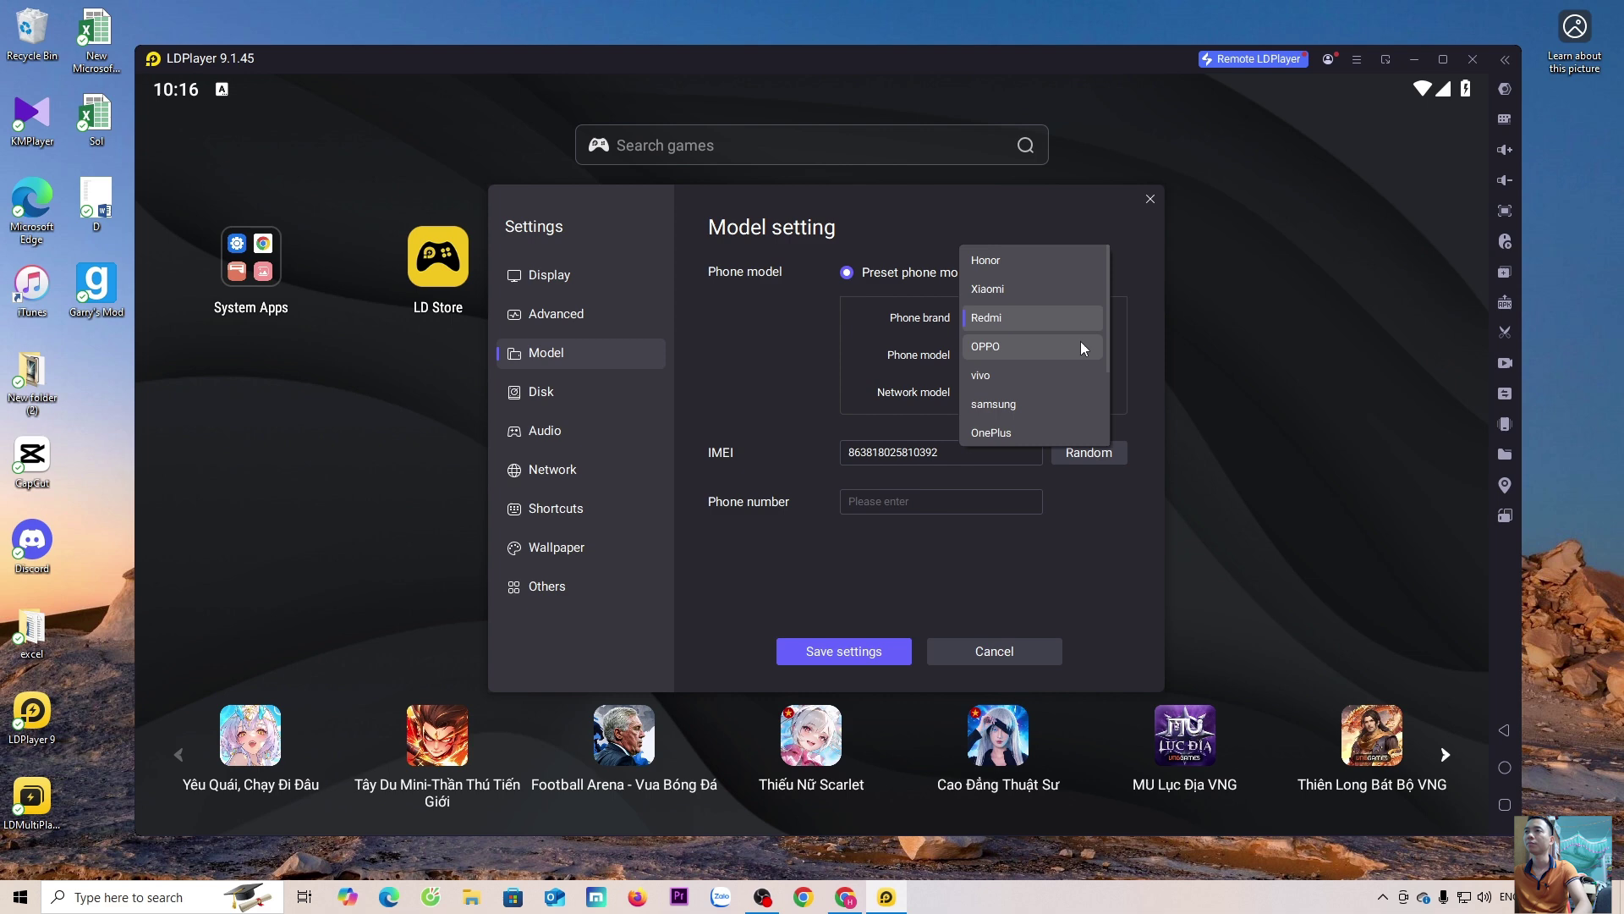
pyautogui.scroll(-2, 1079, 342)
pyautogui.click(1019, 399)
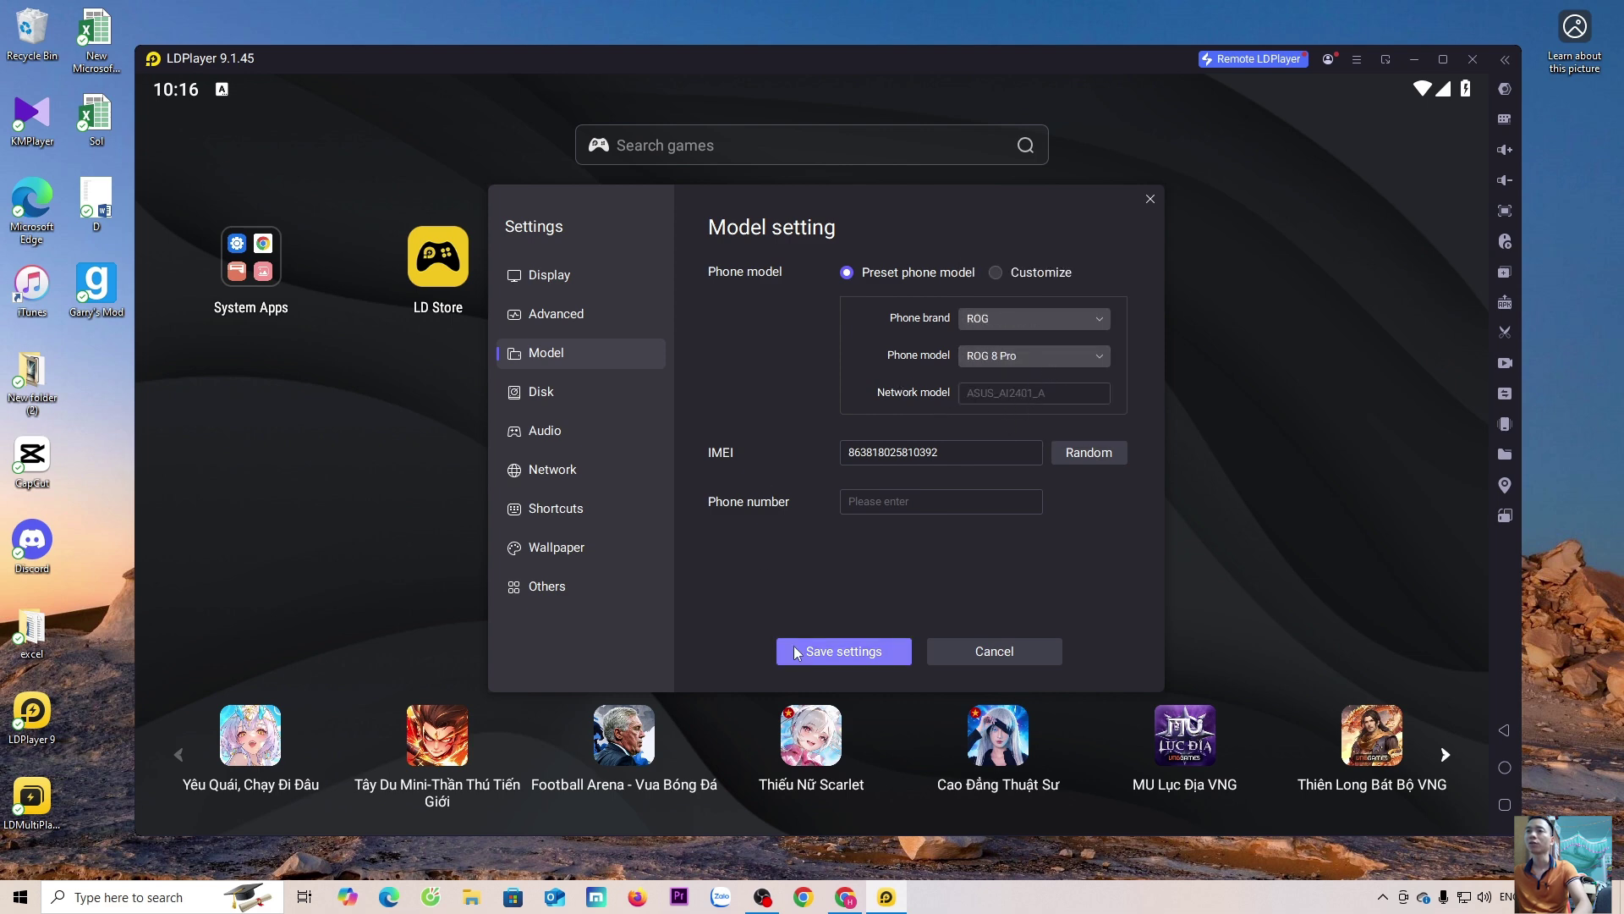
pyautogui.click(868, 657)
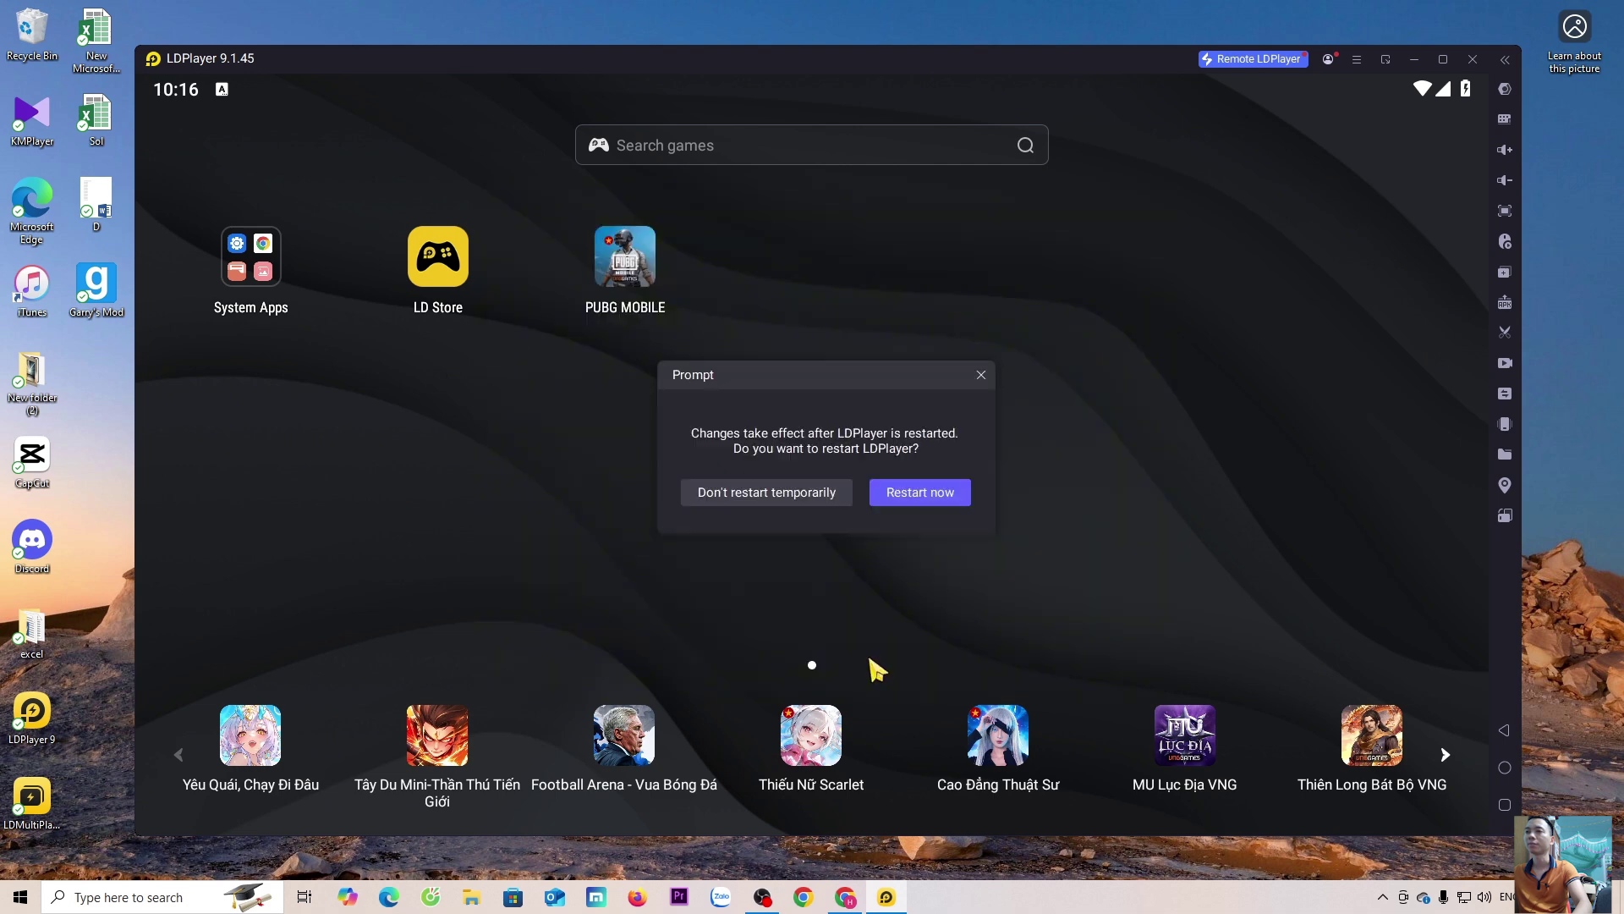
# Restart LDPlayer, dismiss the keymap tip, and grant PUBG Mobile storage permission to reach the lobby.
pyautogui.click(934, 501)
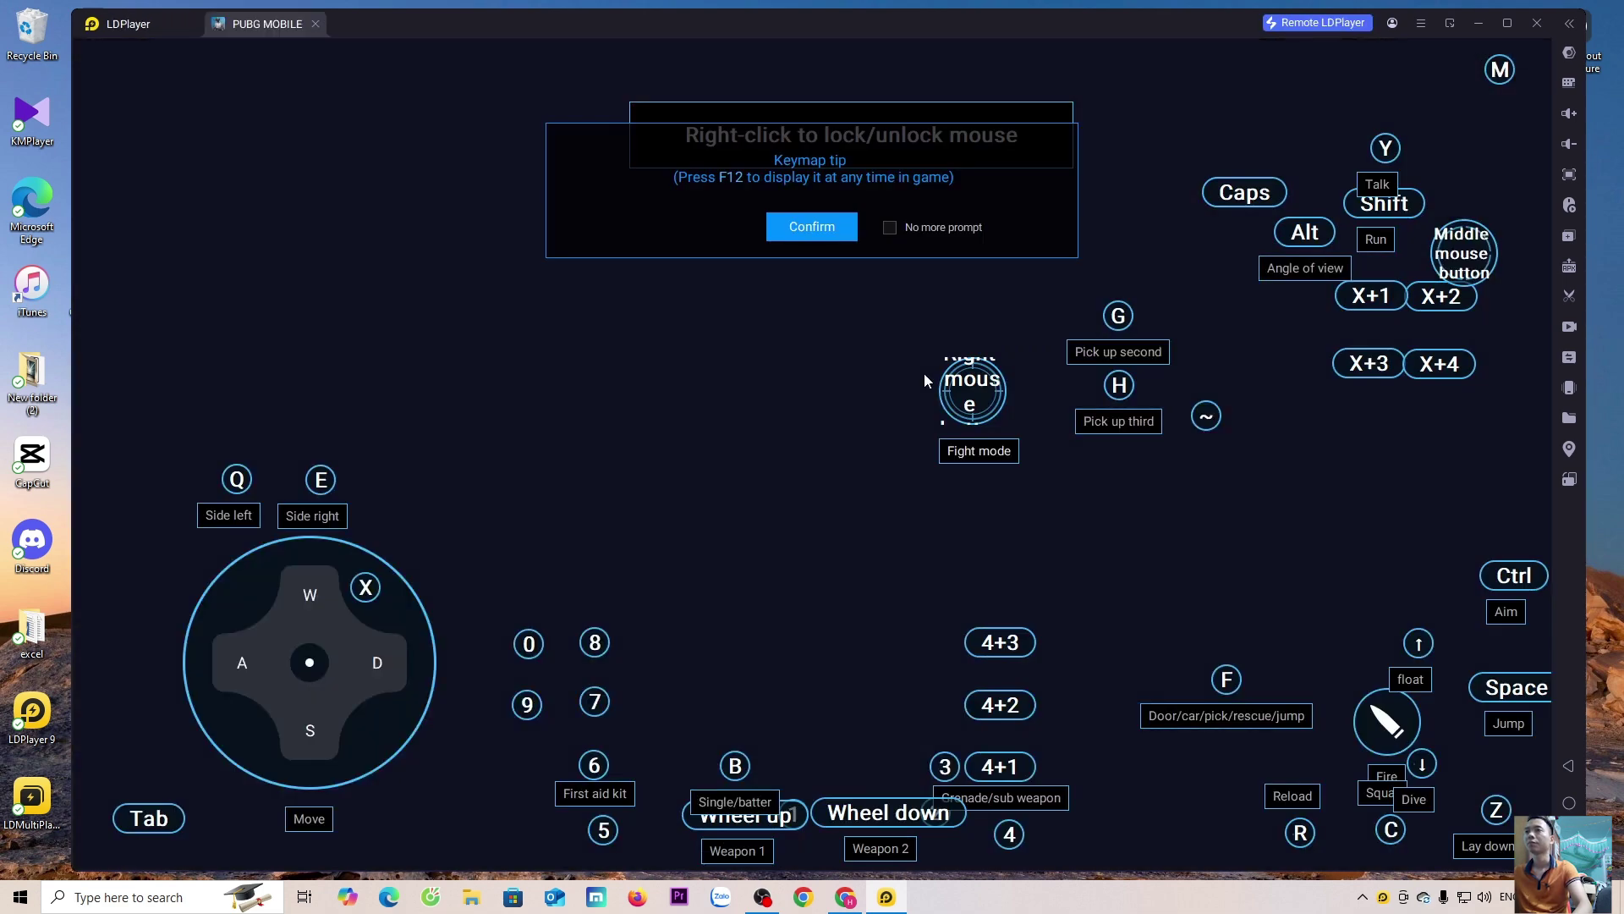
pyautogui.click(794, 235)
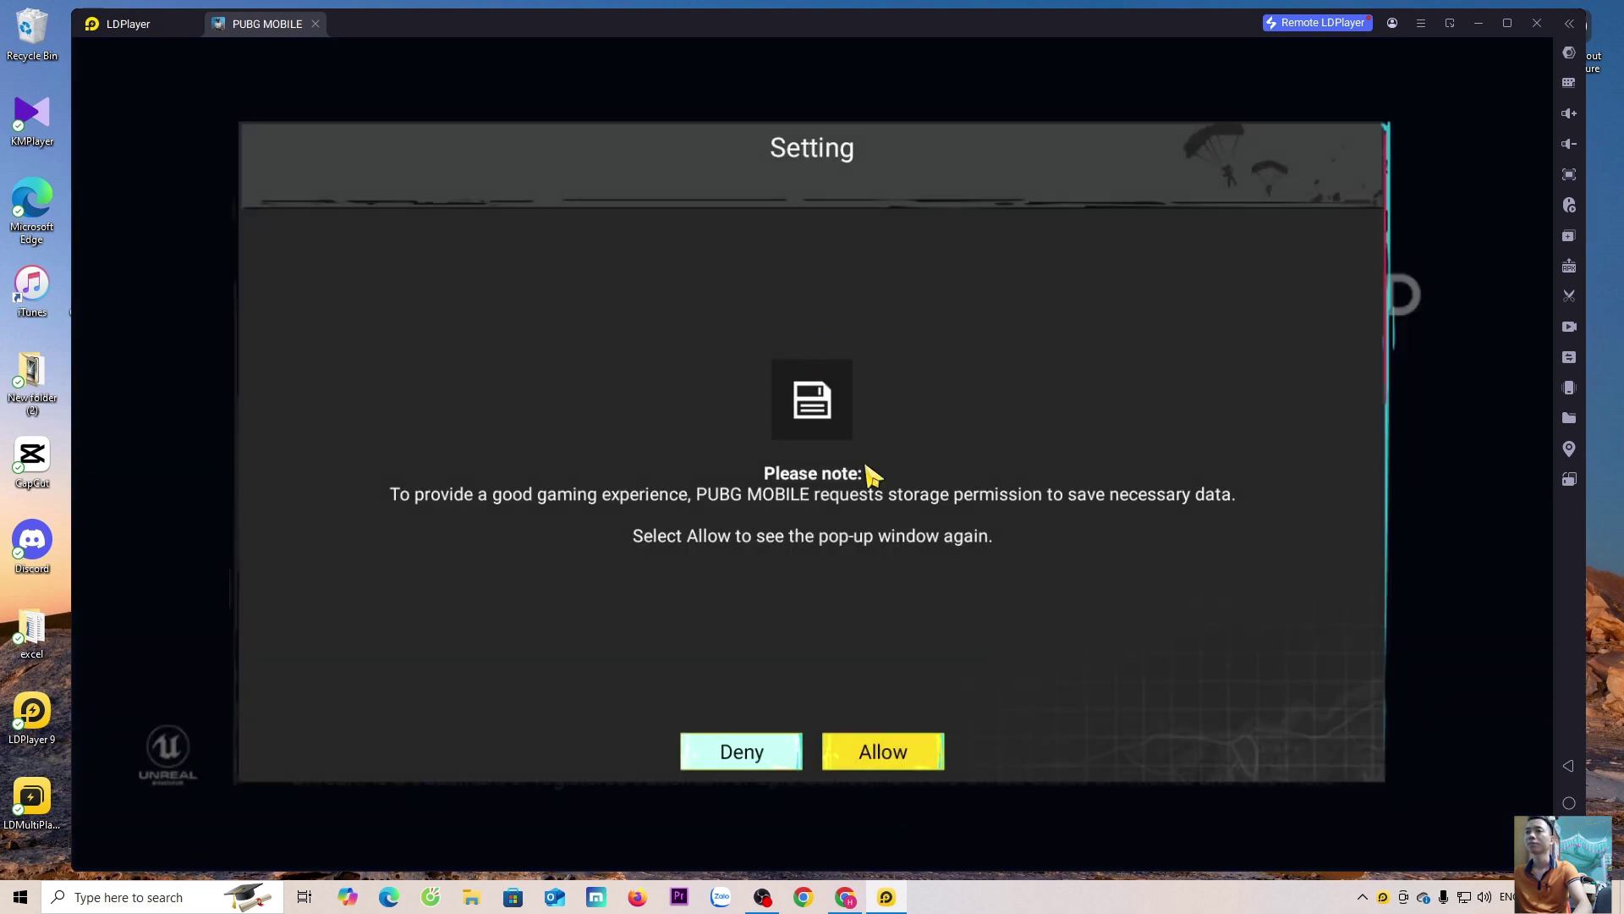
pyautogui.click(902, 754)
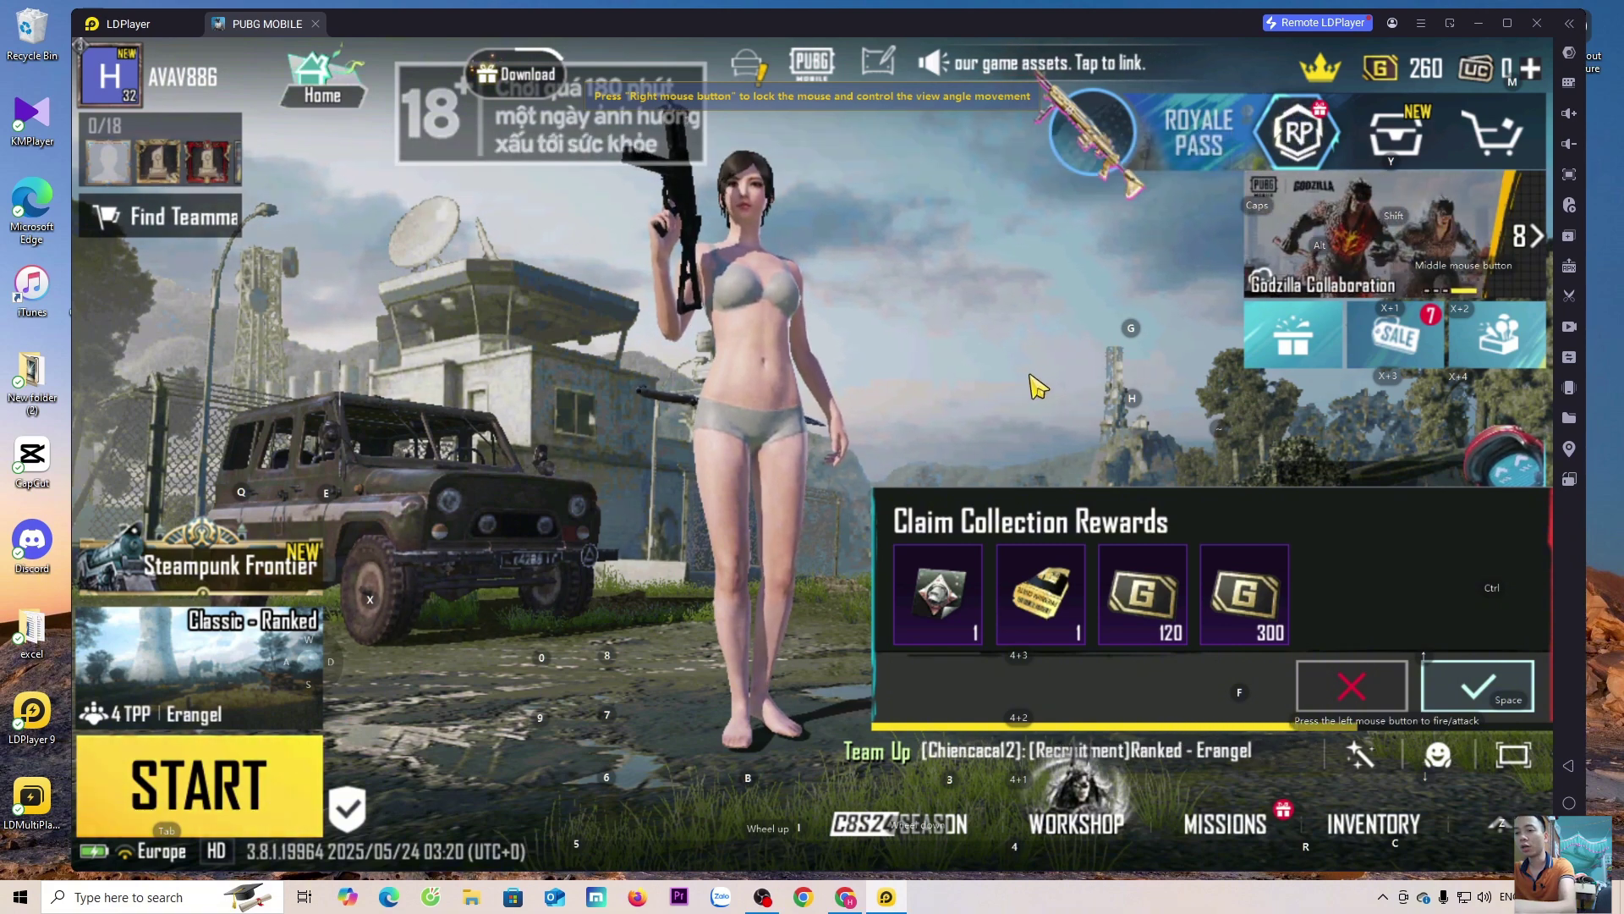
# Go fullscreen with F11, close the Claim Collection Rewards popup, then return to windowed mode.
pyautogui.press('F11')
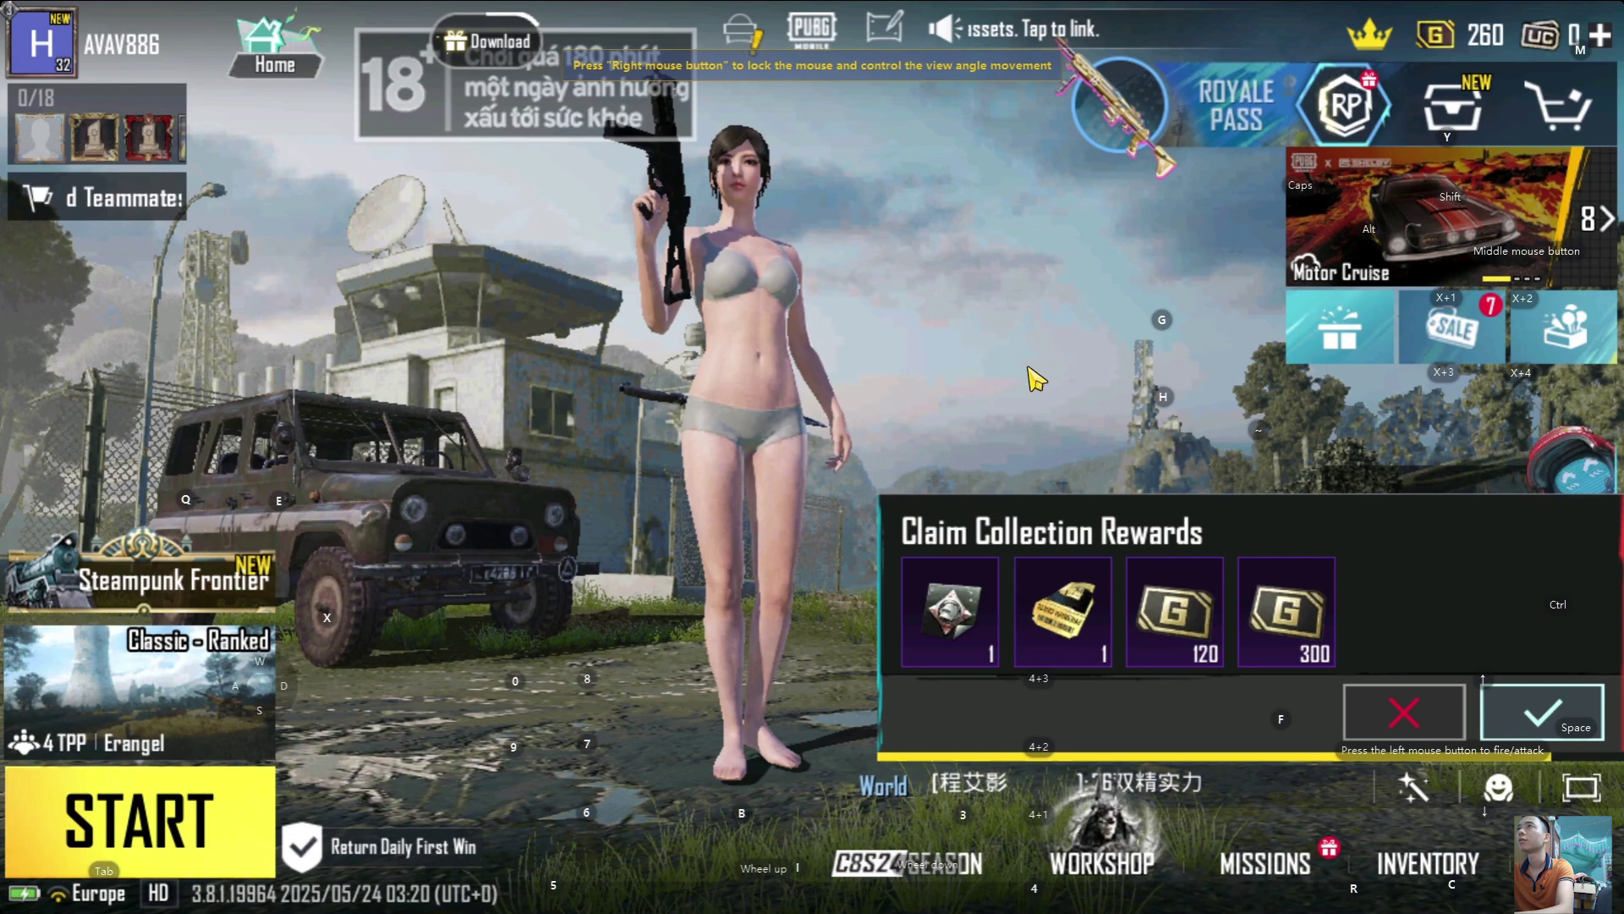
pyautogui.press('space')
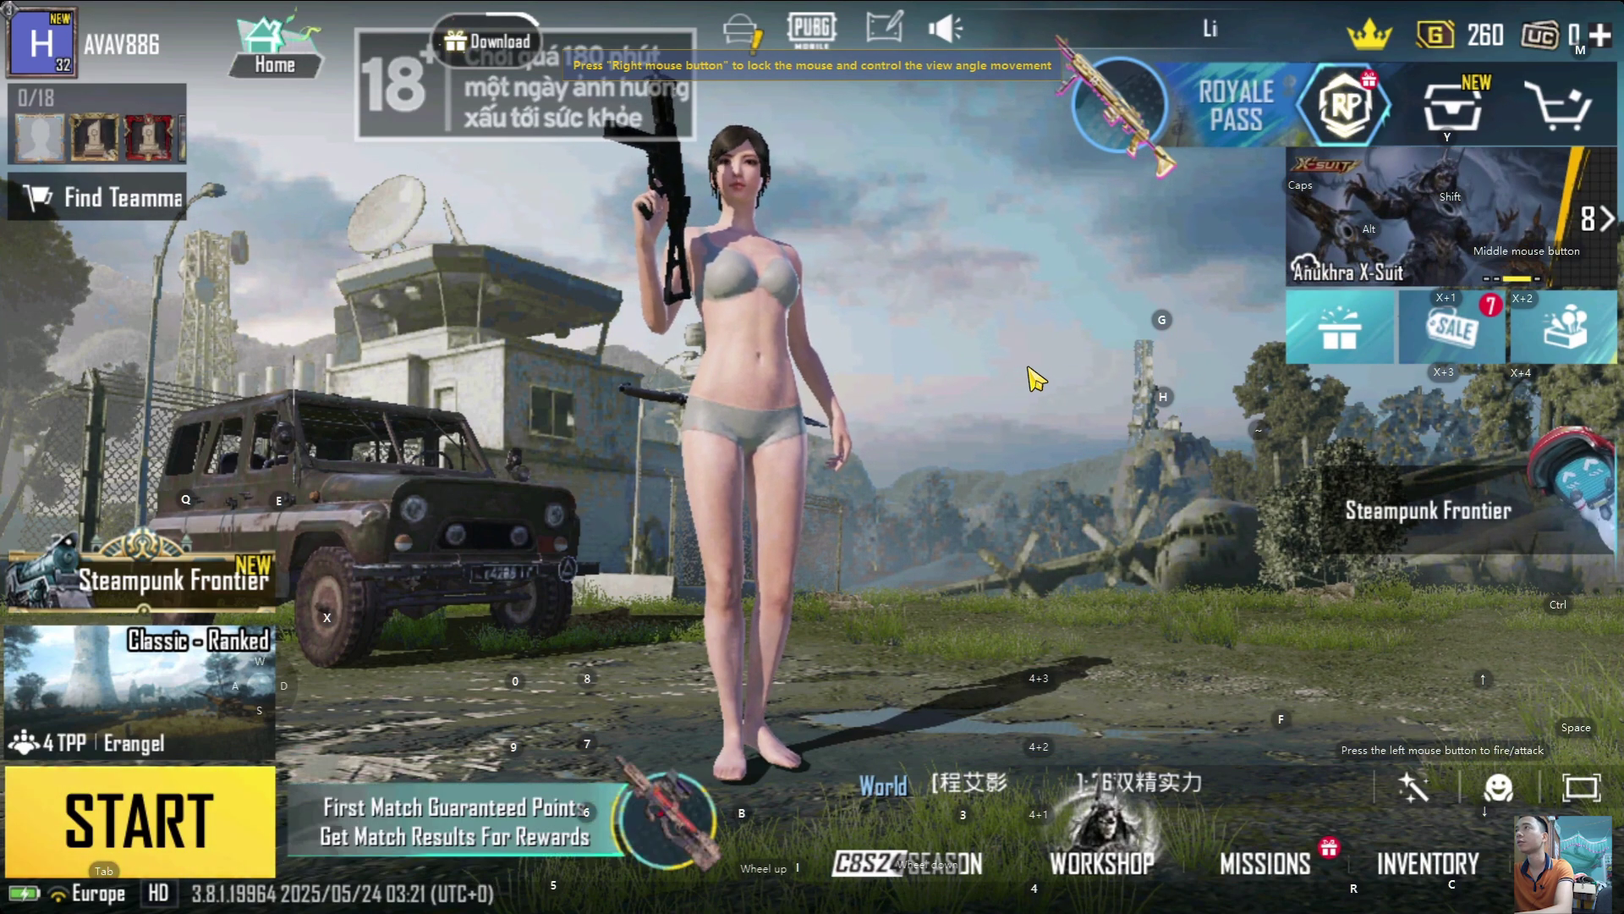
pyautogui.press('F11')
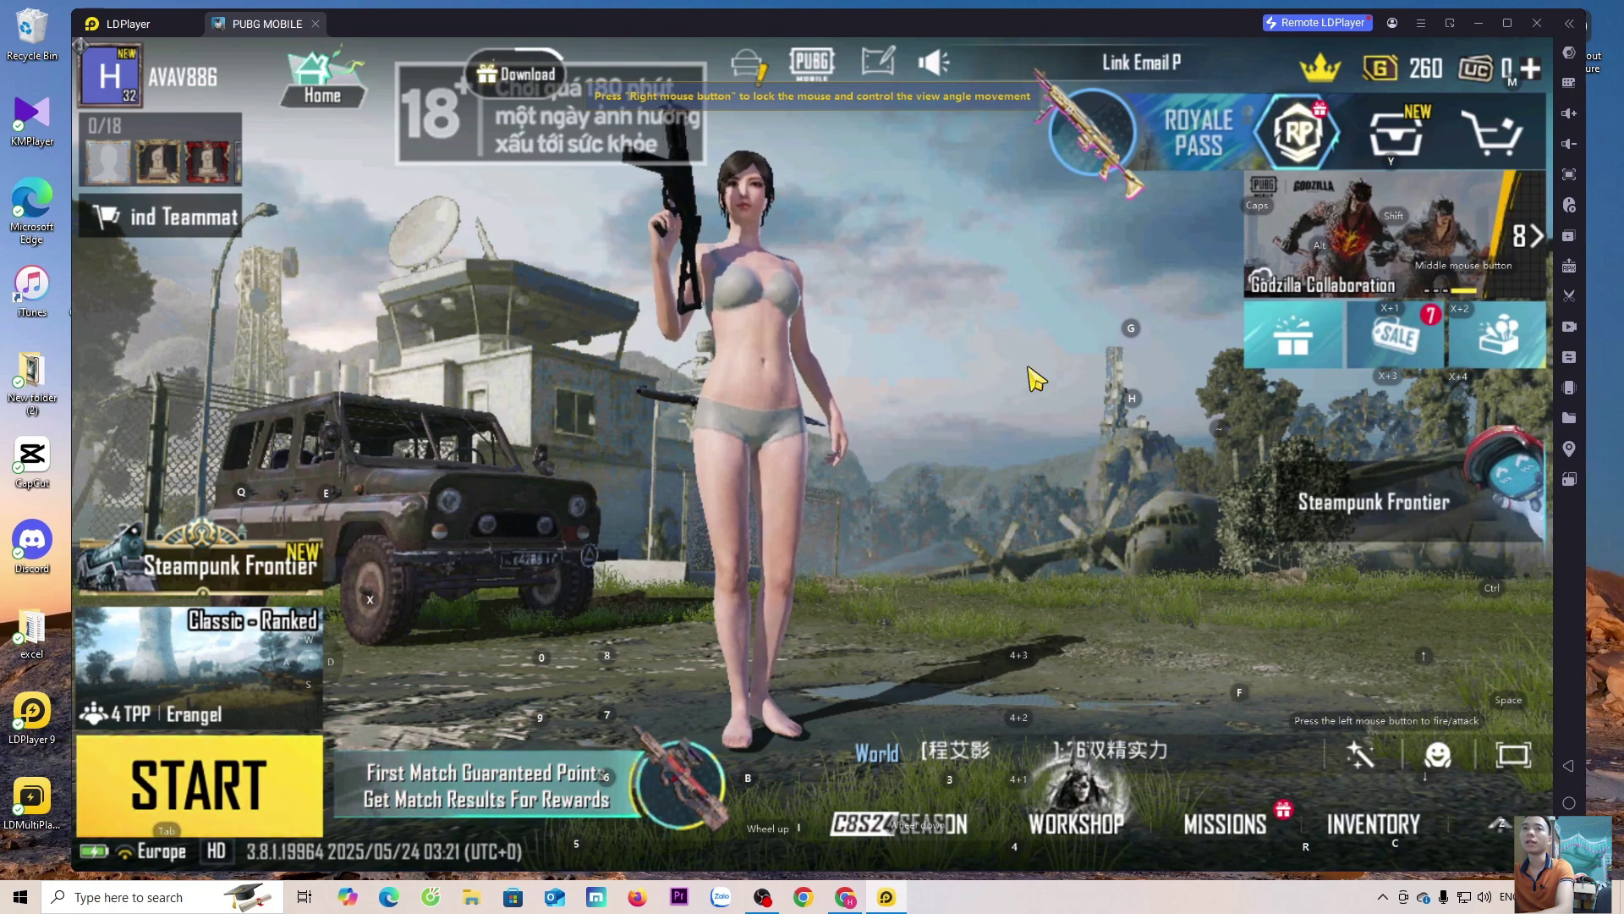
# Open the keyboard mapping editor and save the 2K Default keymap for PUBG Mobile.
pyautogui.click(1571, 87)
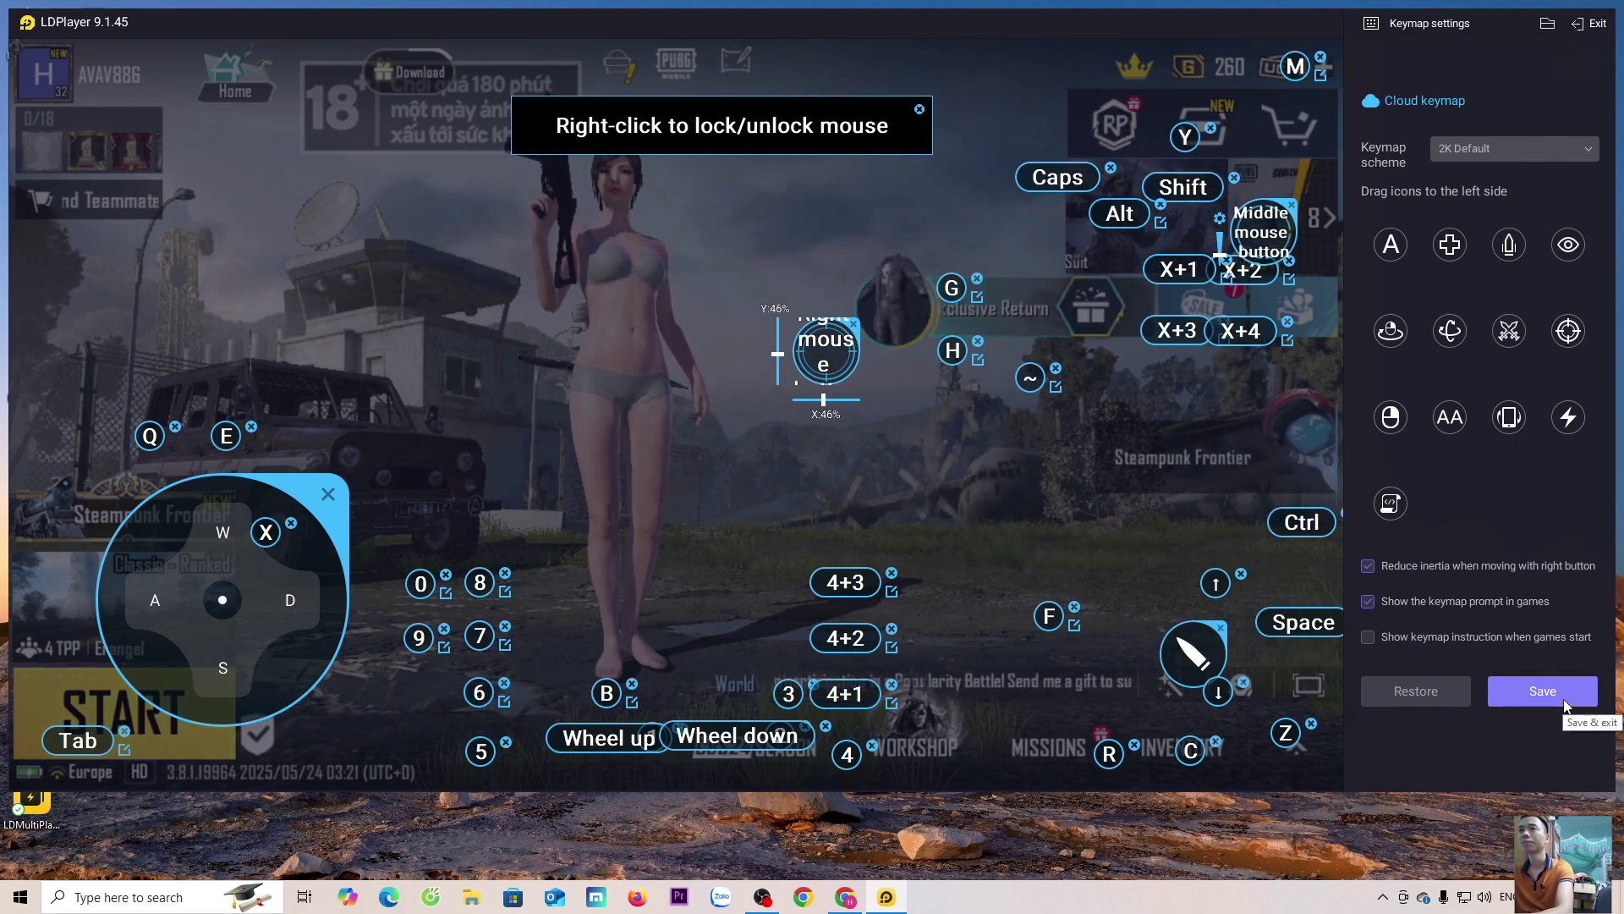
pyautogui.click(1564, 701)
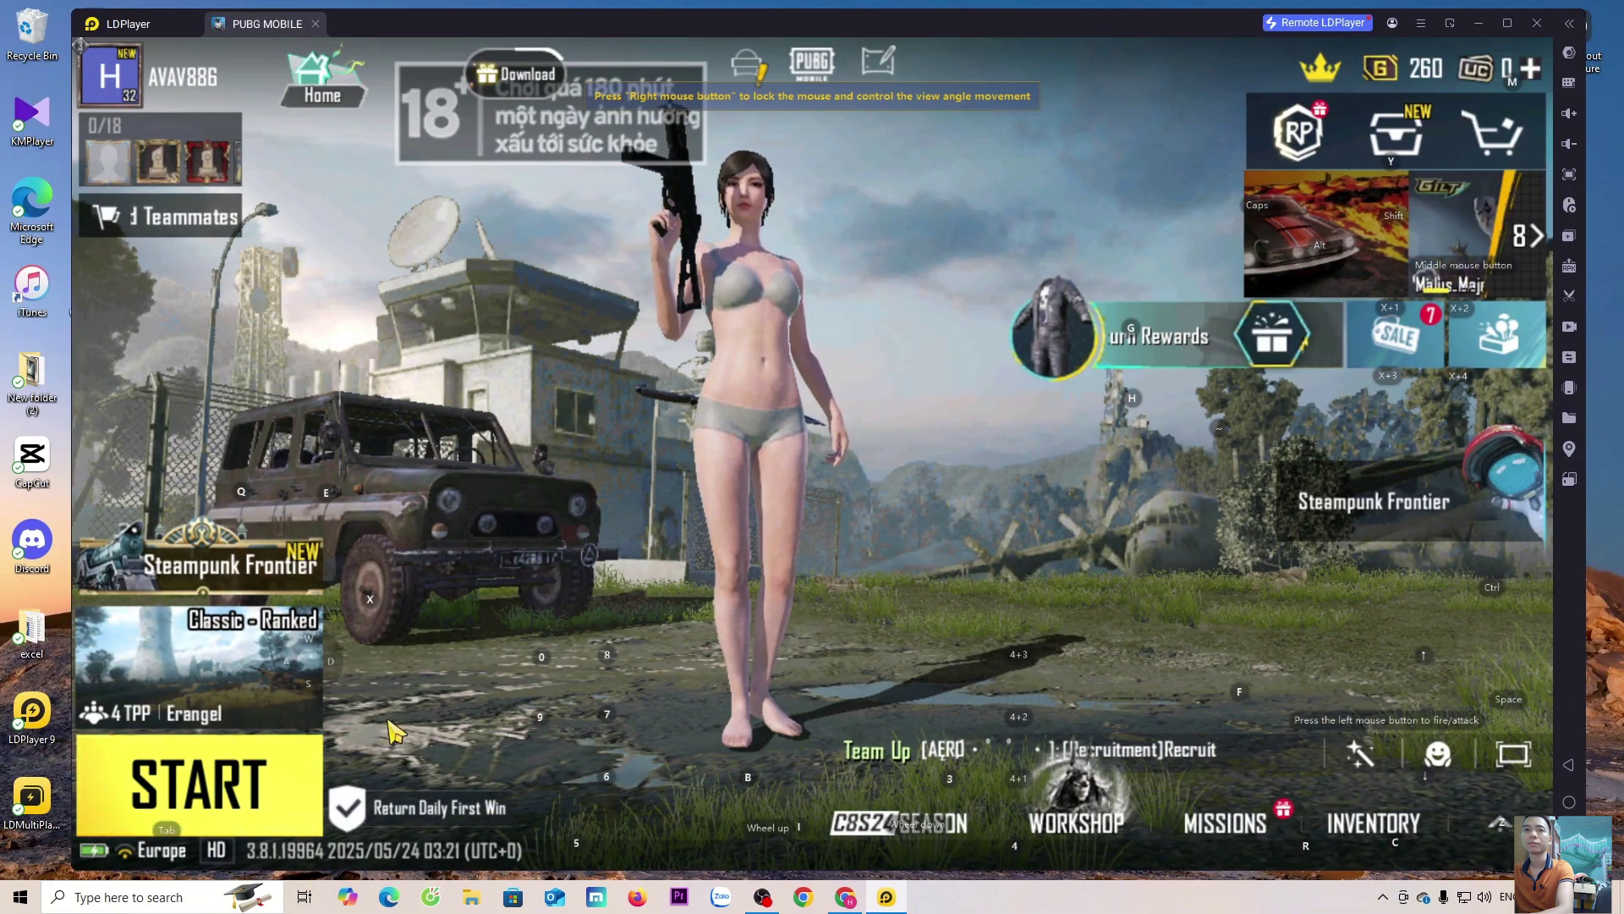
# Start matchmaking for a PUBG Mobile match and fire the rifle, leaving 26 rounds.
pyautogui.press('Tab')
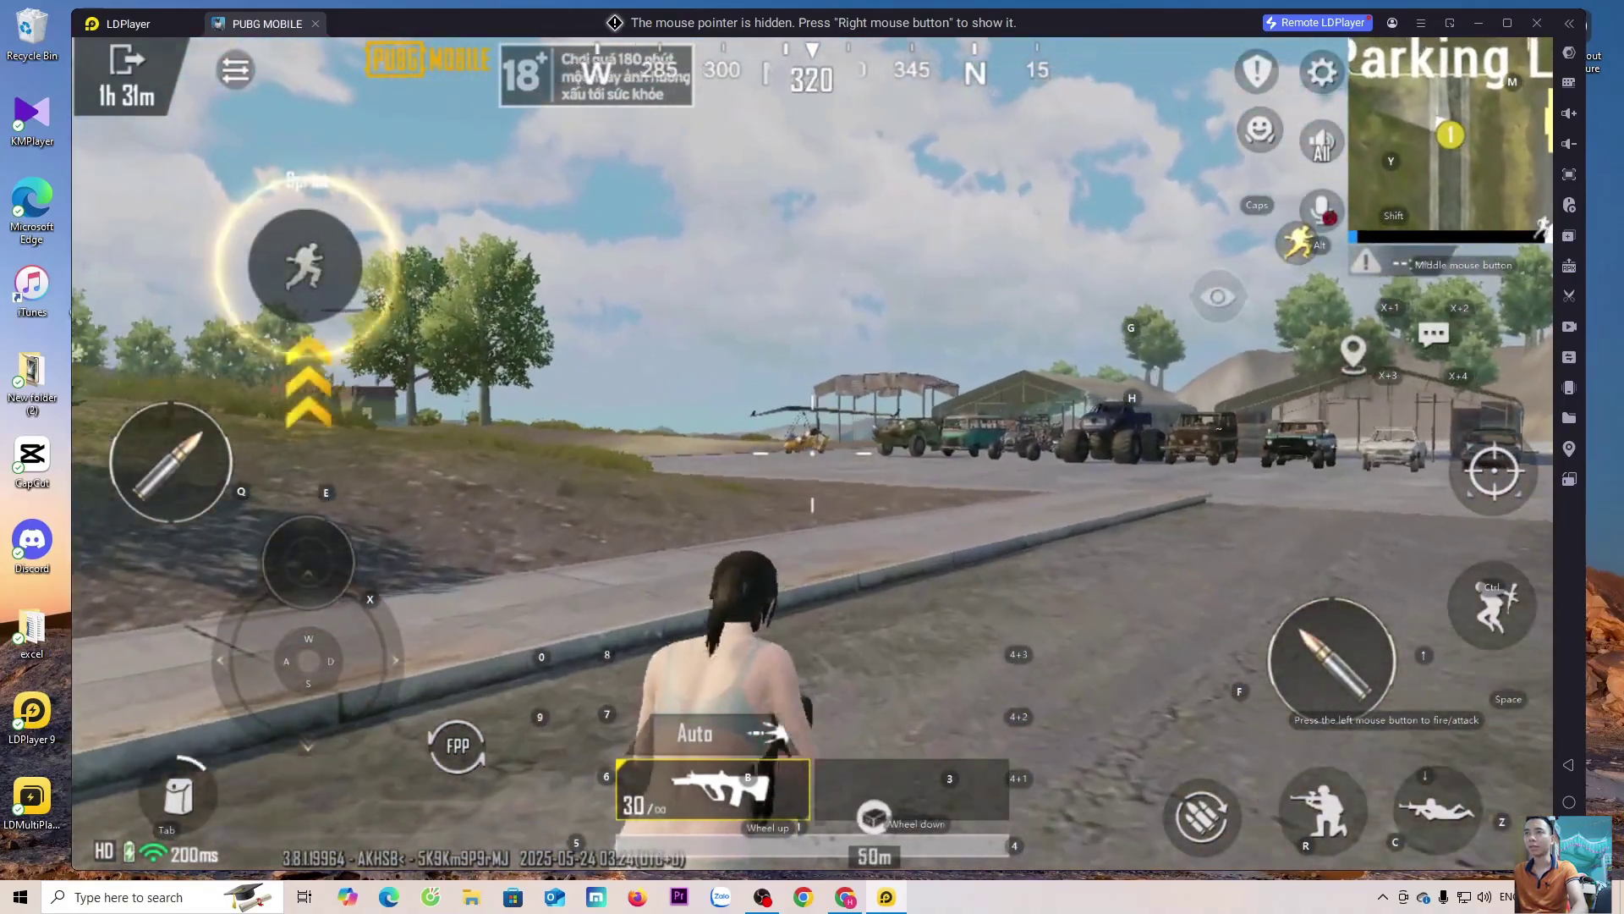
pyautogui.click(812, 453)
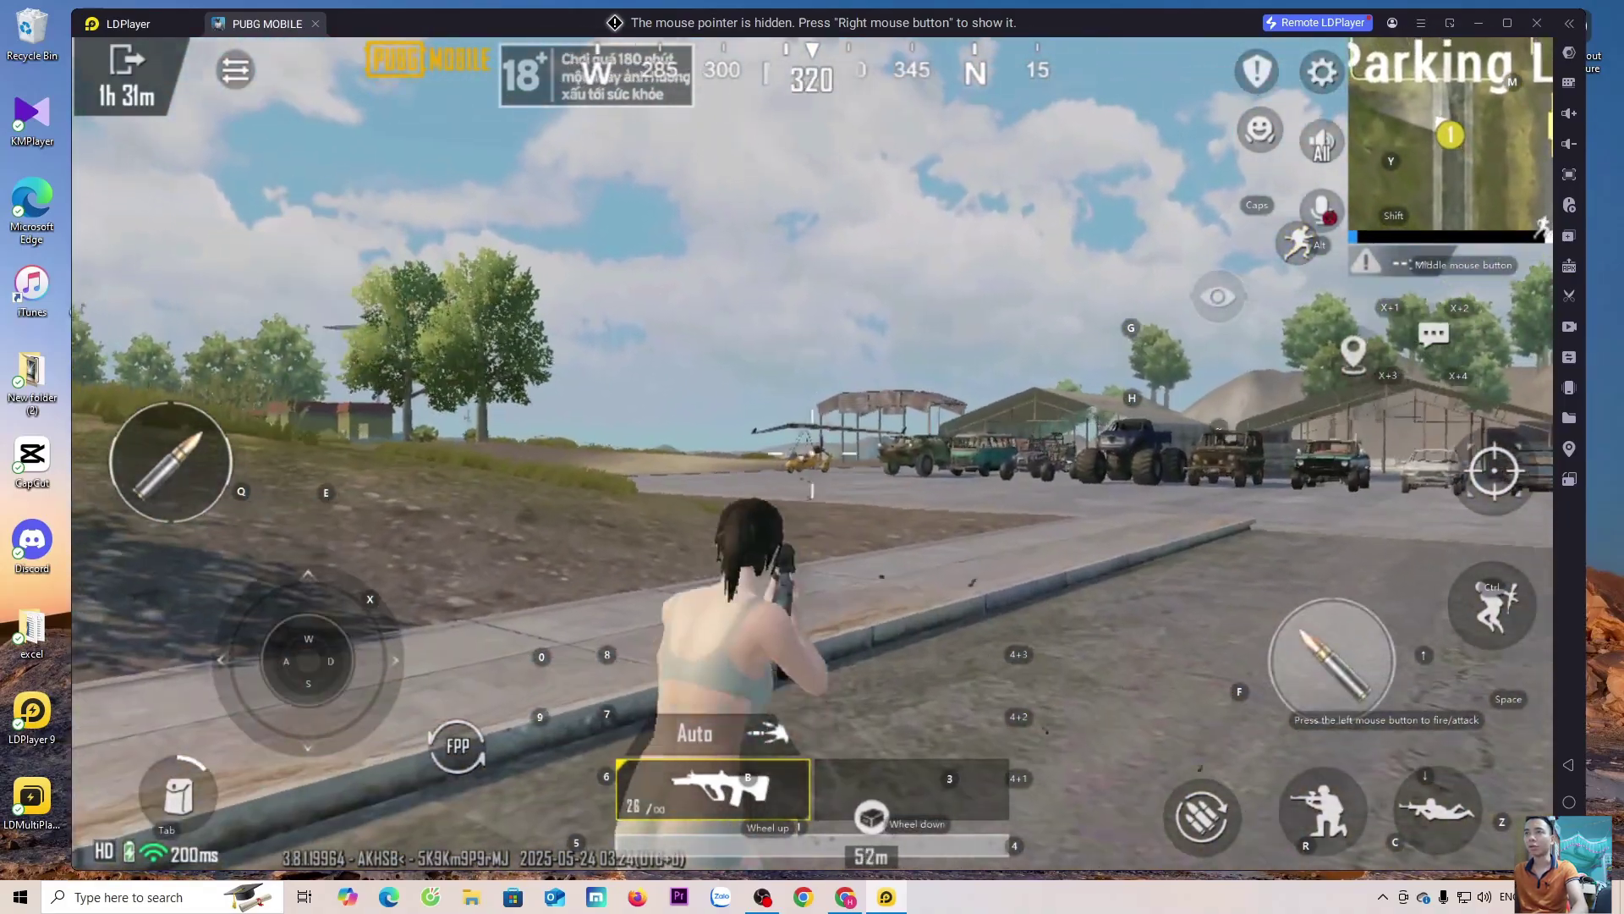